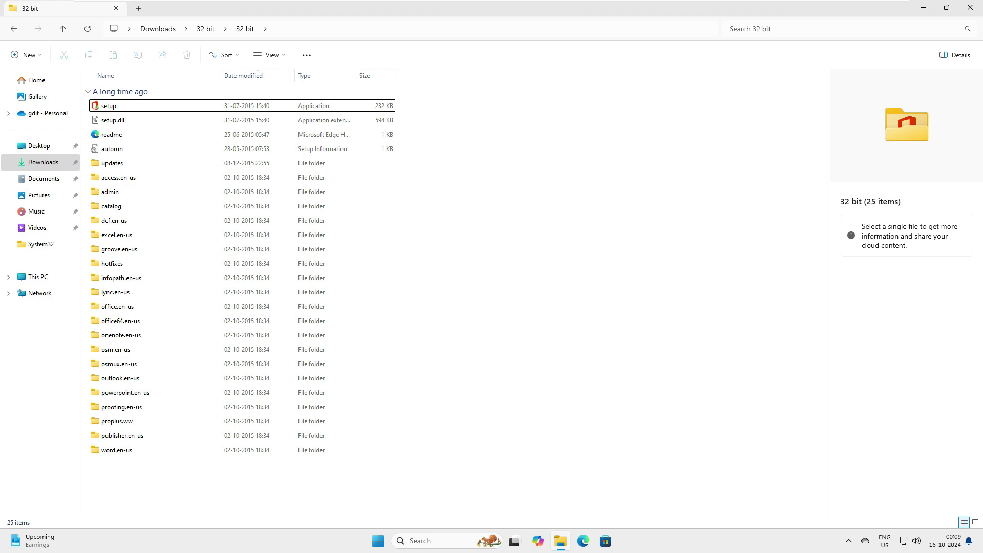
Step: Run the Office setup from the 32 bit folder with permission to make changes, and choose the customized installation
double_click(109, 106)
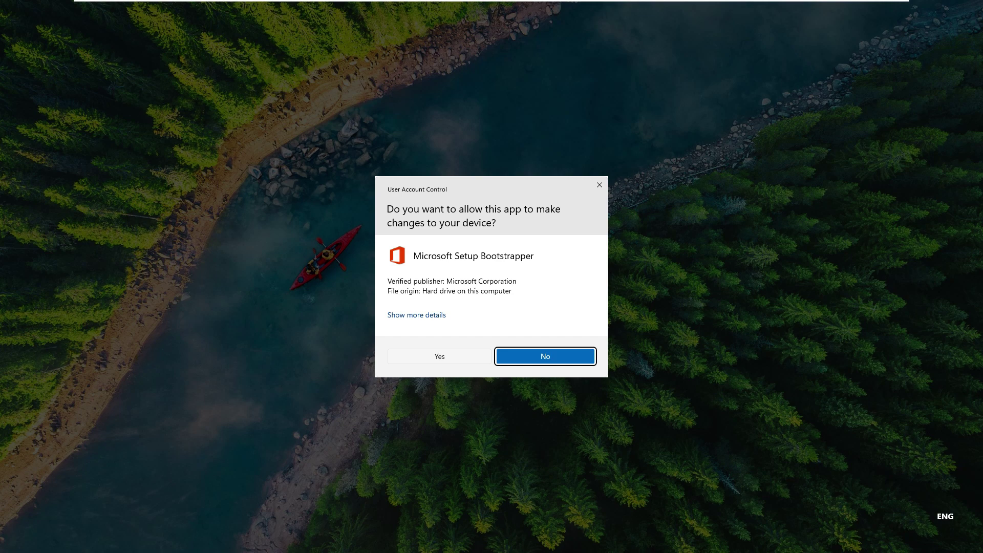
click(439, 357)
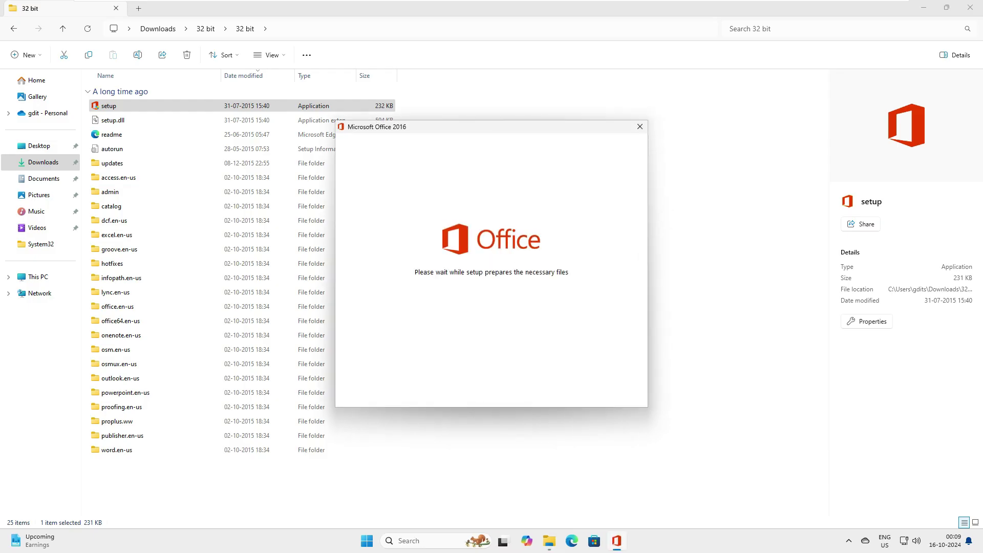
click(548, 541)
click(548, 540)
drag(468, 127, 381, 88)
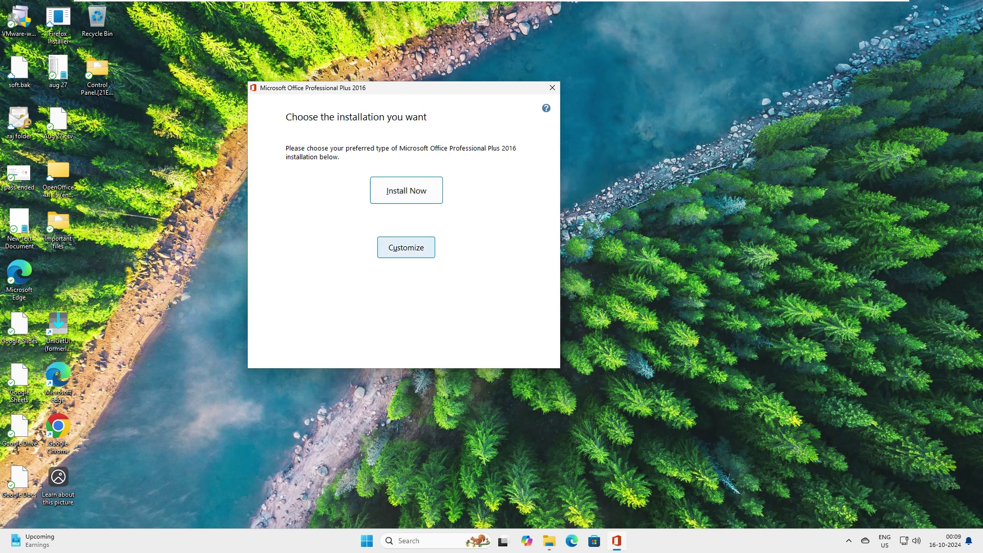
click(406, 248)
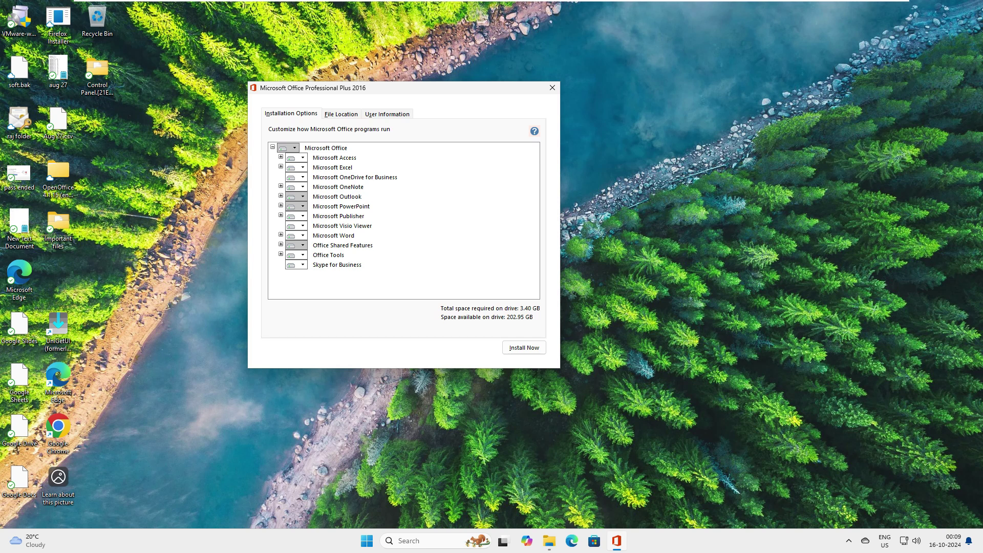
Step: Set Microsoft Access to Not Available and Microsoft Excel to Run all from My Computer
click(303, 157)
click(333, 195)
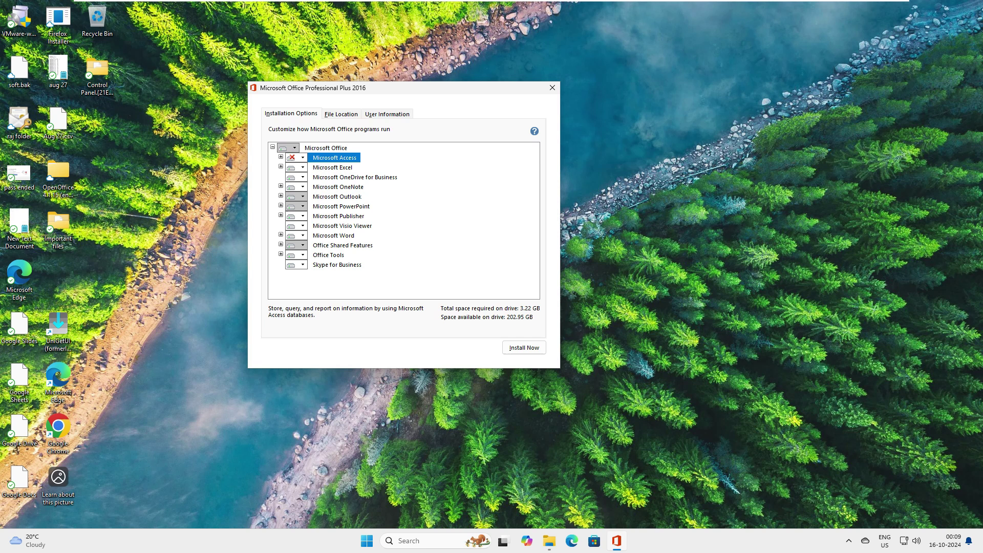
click(302, 167)
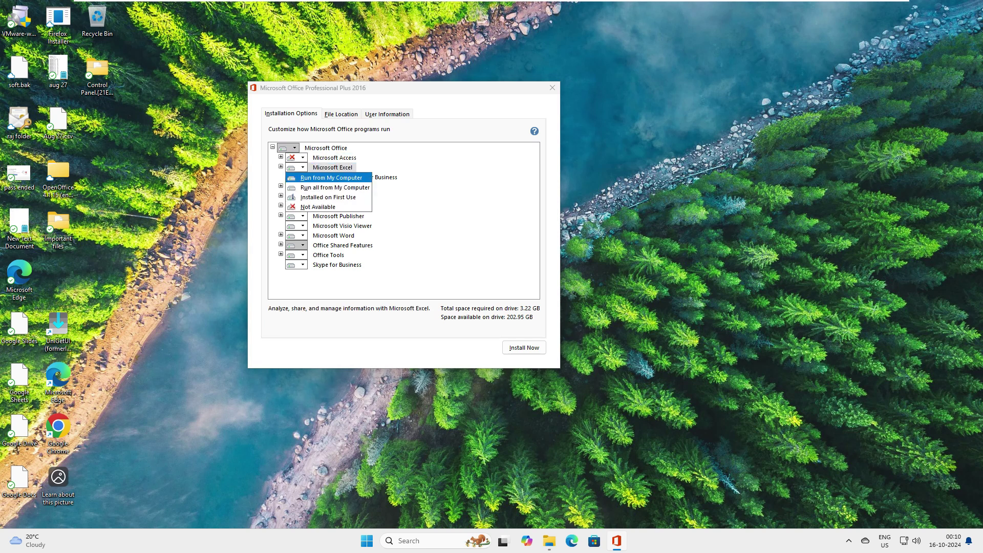
key(Down)
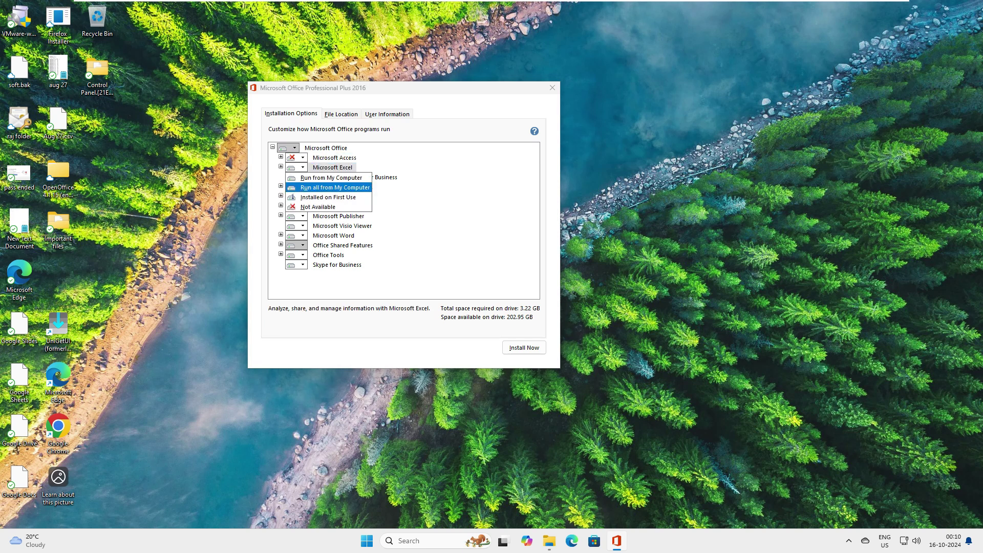
key(Return)
key(space)
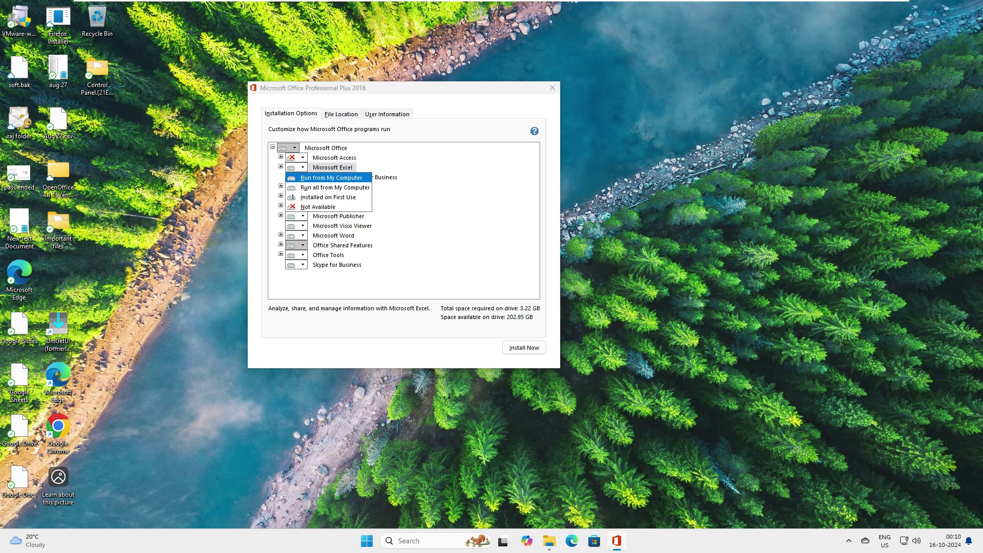
key(Down)
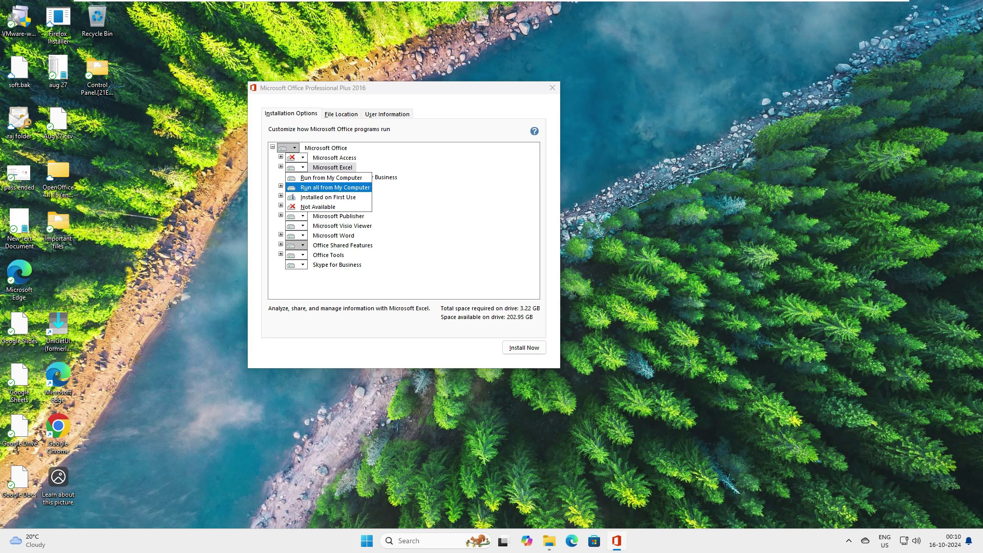
key(Return)
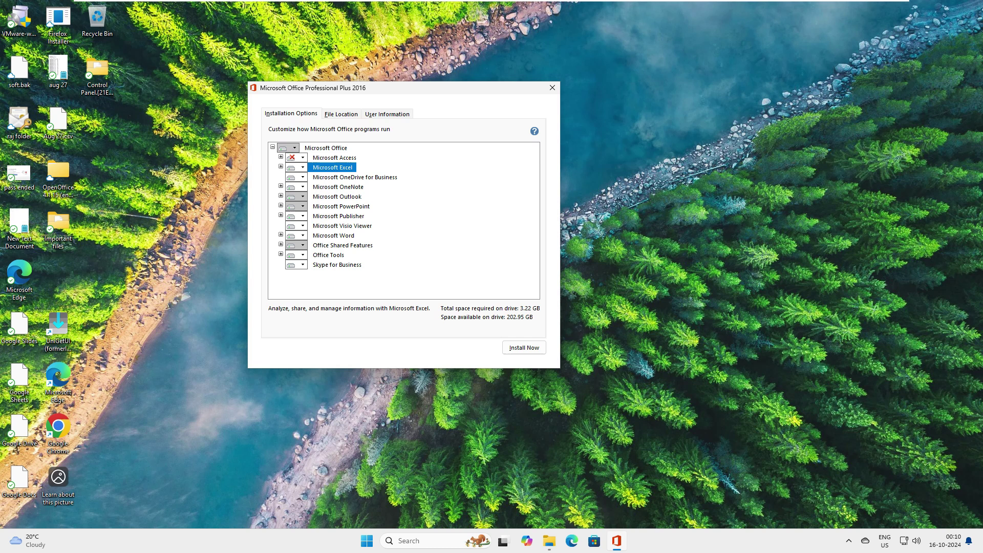
Step: Exclude Microsoft OneDrive for Business and Microsoft OneNote from the installation by setting both to Not Available
click(303, 178)
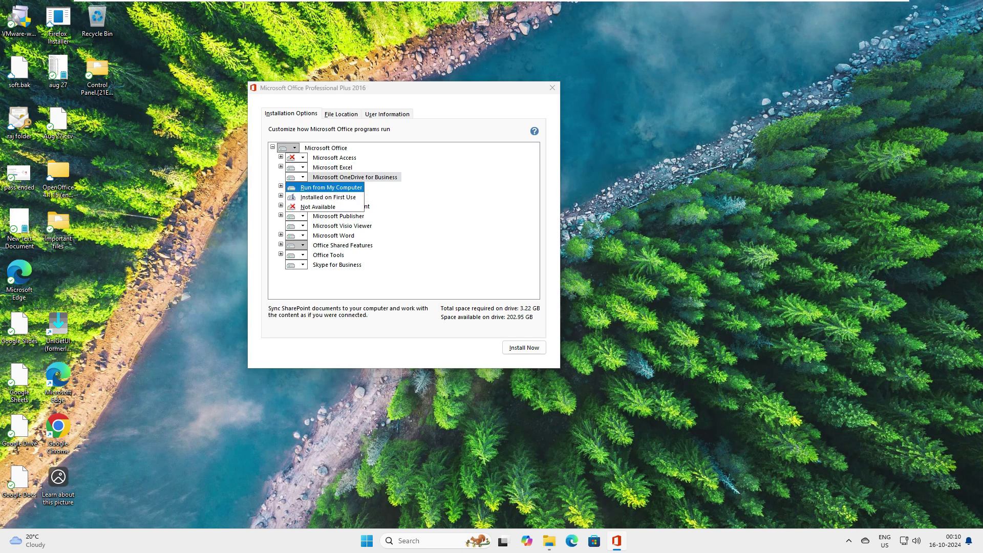
click(325, 207)
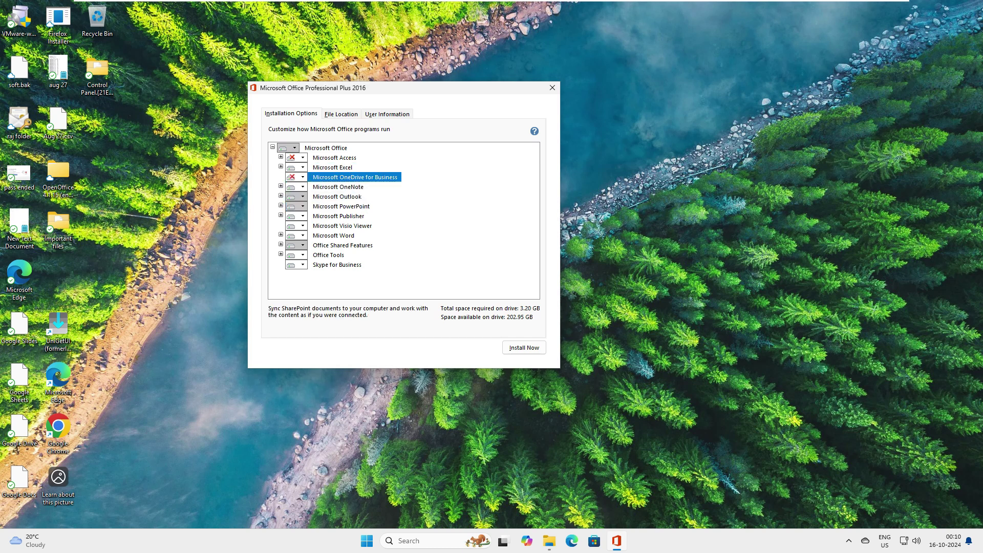
click(303, 187)
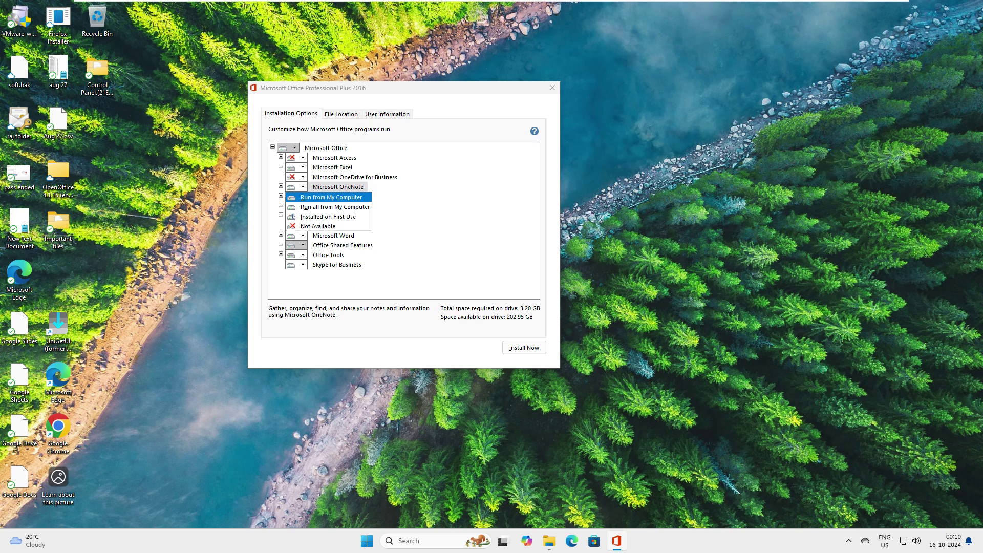
key(Down)
key(Down)
key(Down)
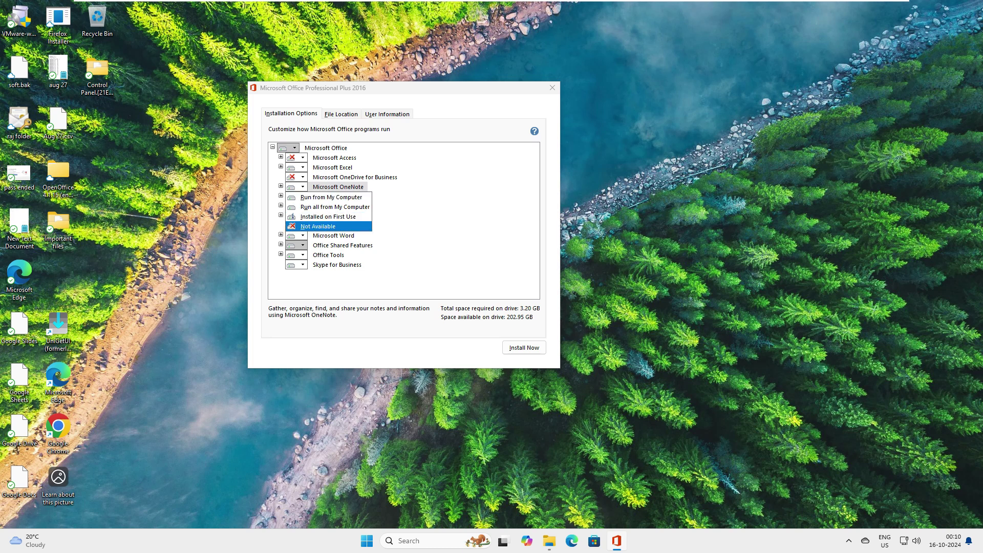
key(Return)
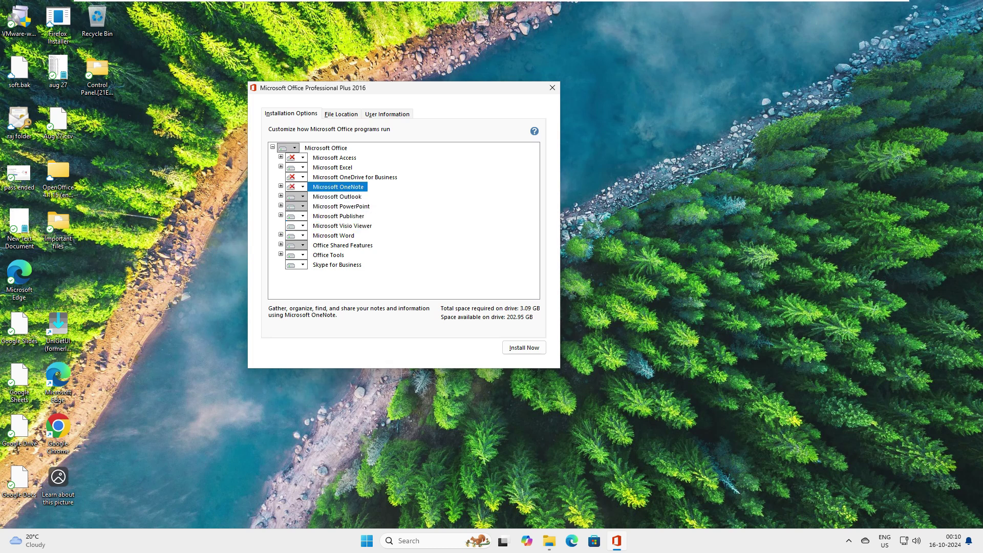
Step: Set Microsoft Outlook and Microsoft PowerPoint to Run all from My Computer in the installation options
click(297, 196)
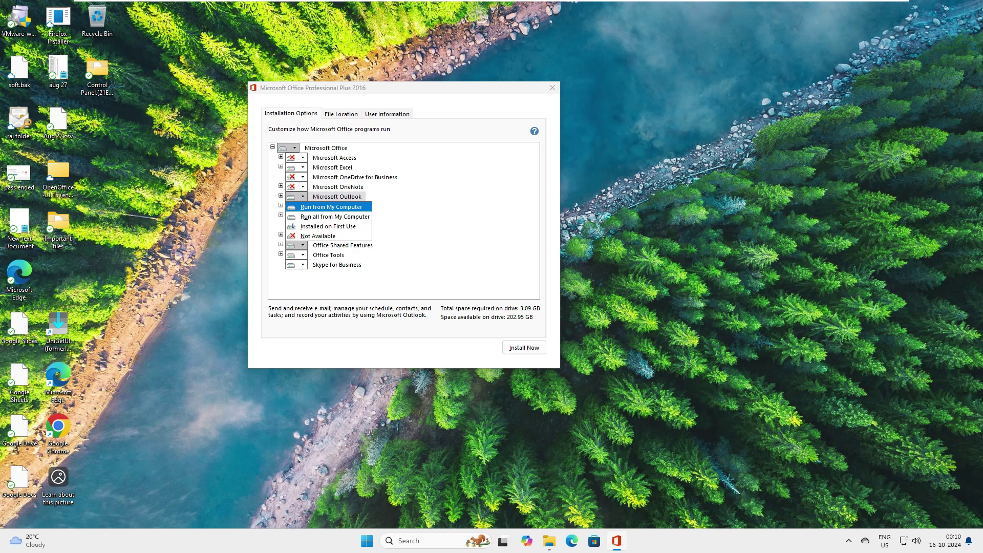
click(332, 205)
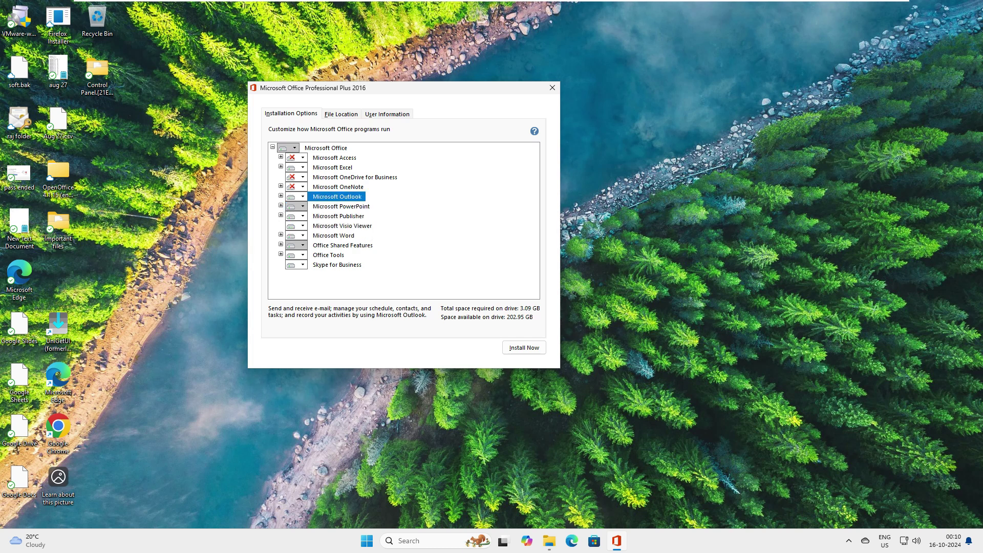
key(Down)
key(space)
key(Down)
key(Down)
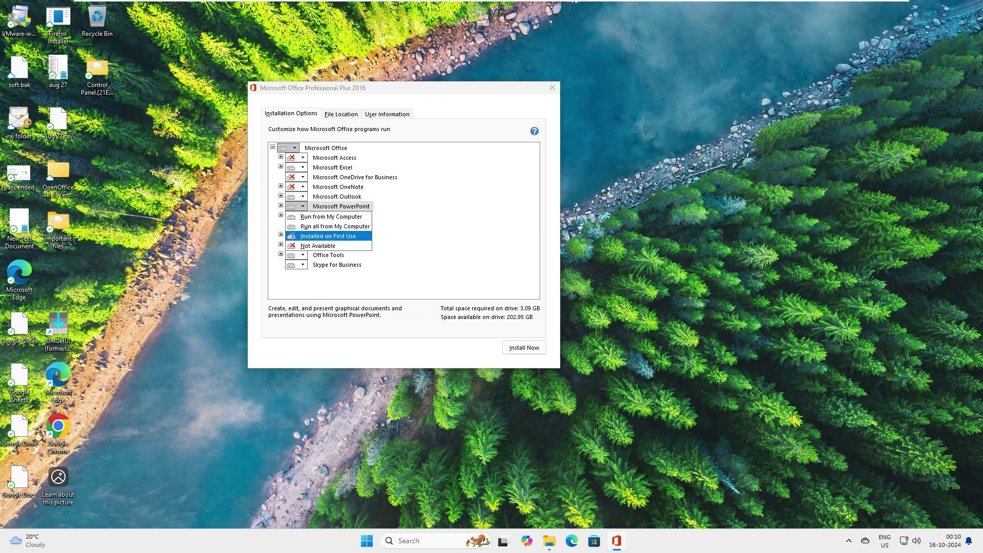
key(Escape)
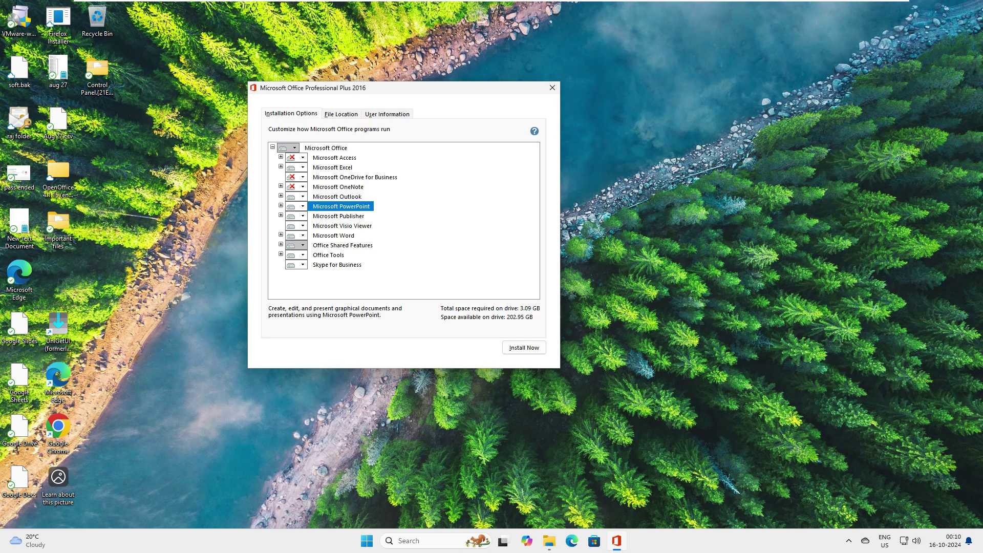
Step: Exclude Microsoft Publisher and Microsoft Visio Viewer from the installation by setting both to Not Available
key(Down)
key(space)
key(Down)
key(Down)
key(Down)
key(Return)
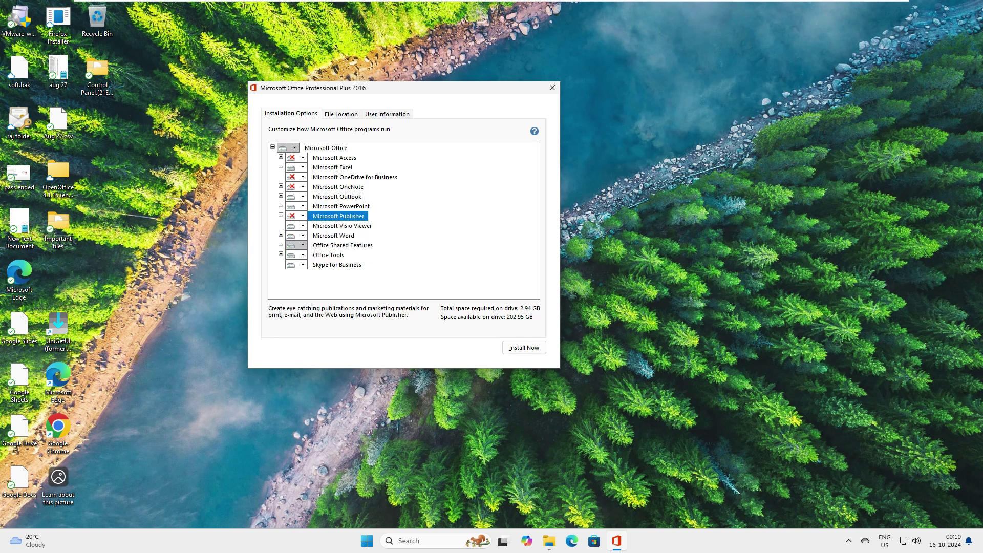
key(Down)
key(space)
key(Down)
key(Return)
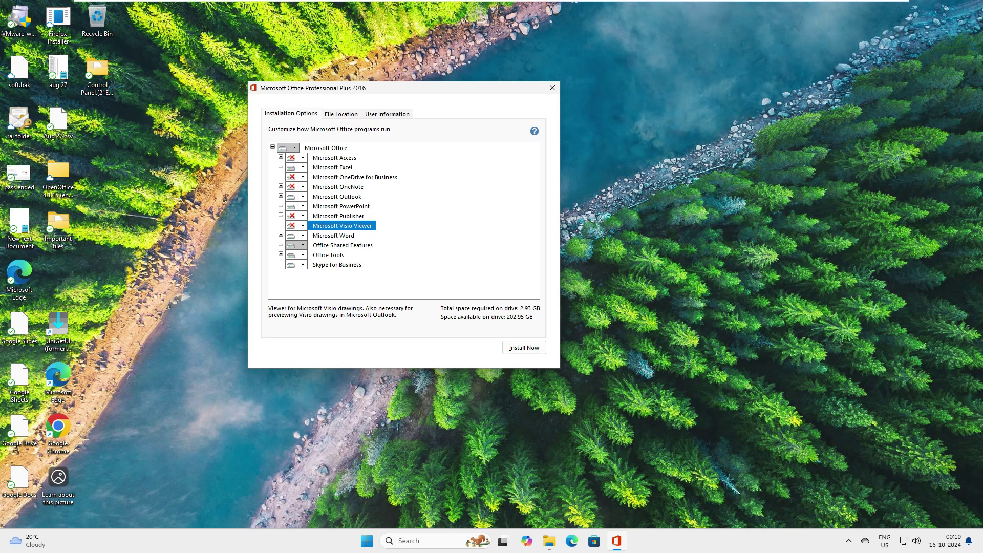
Step: Set Office Tools and Office Shared Features to Run all from My Computer
key(Down)
key(Down)
key(Down)
key(space)
key(Down)
key(Return)
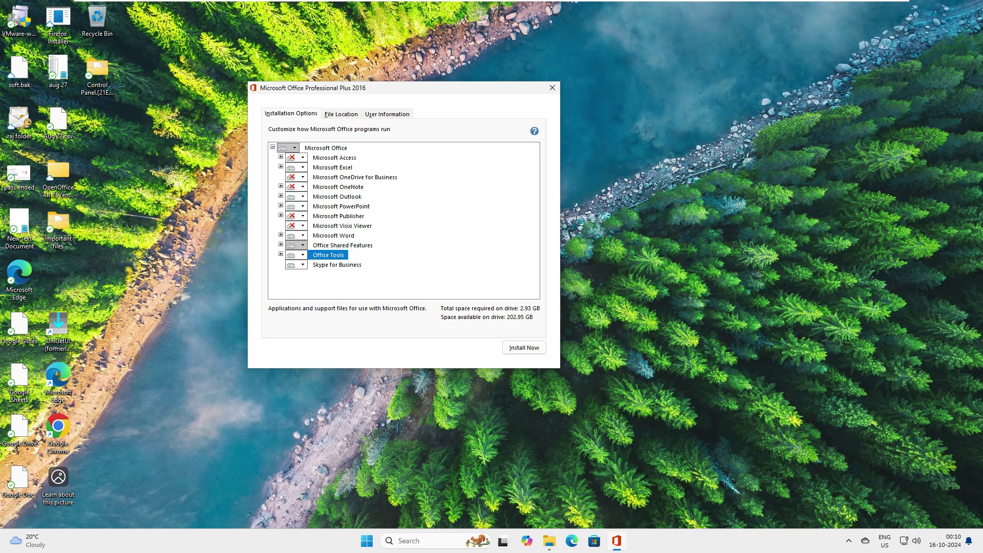
key(Up)
key(space)
key(Return)
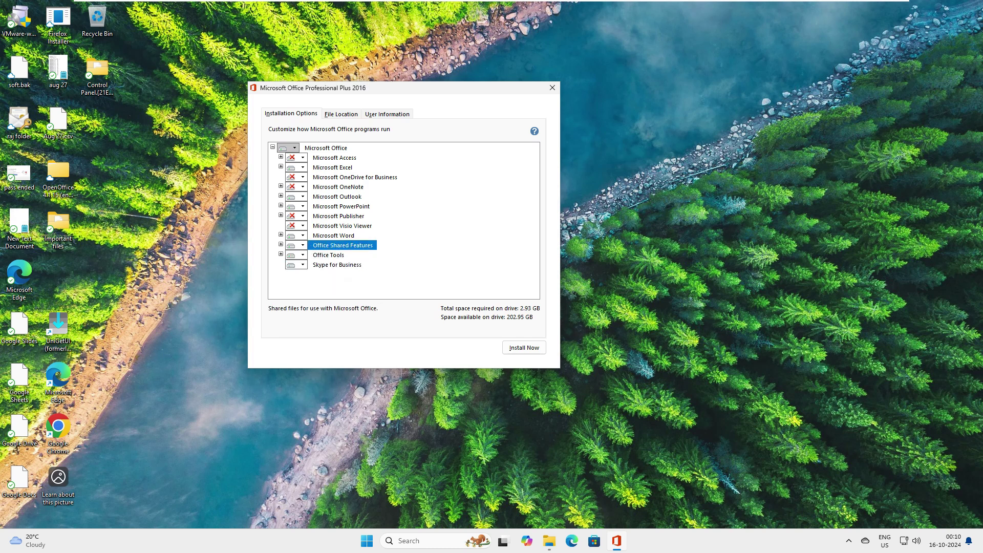
Step: Expand Office Shared Features to examine its components, and collapse the list again
key(Right)
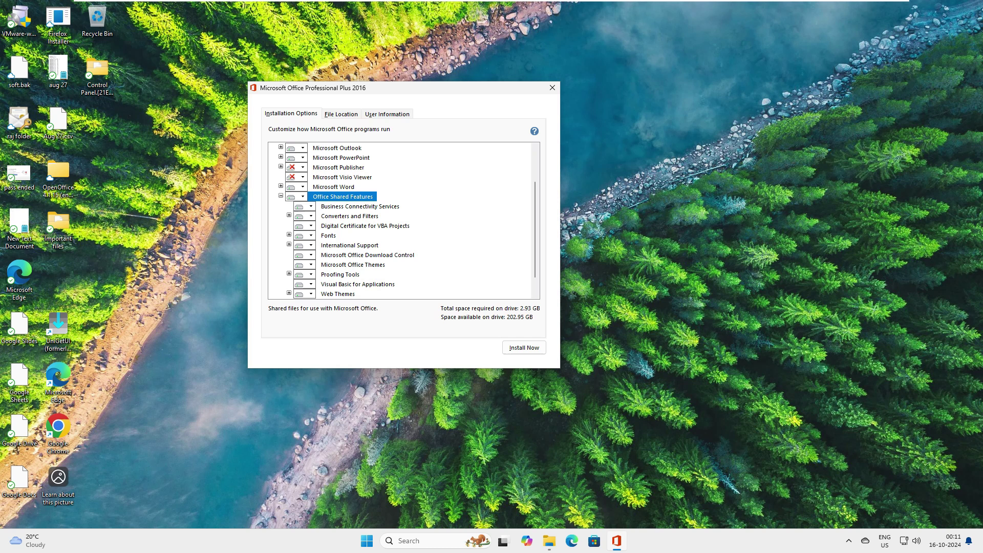
scroll(404, 221, down, 1)
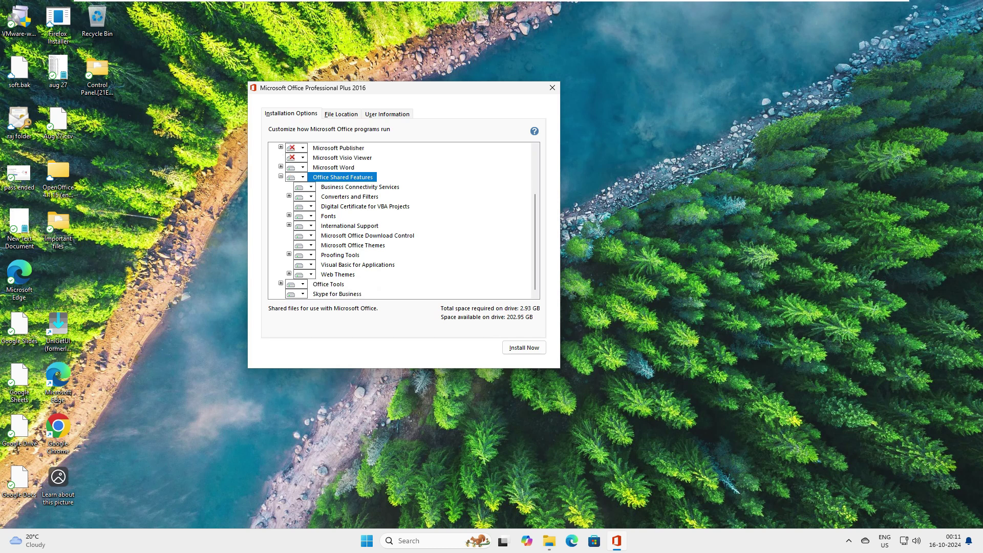
scroll(399, 220, up, 2)
key(Left)
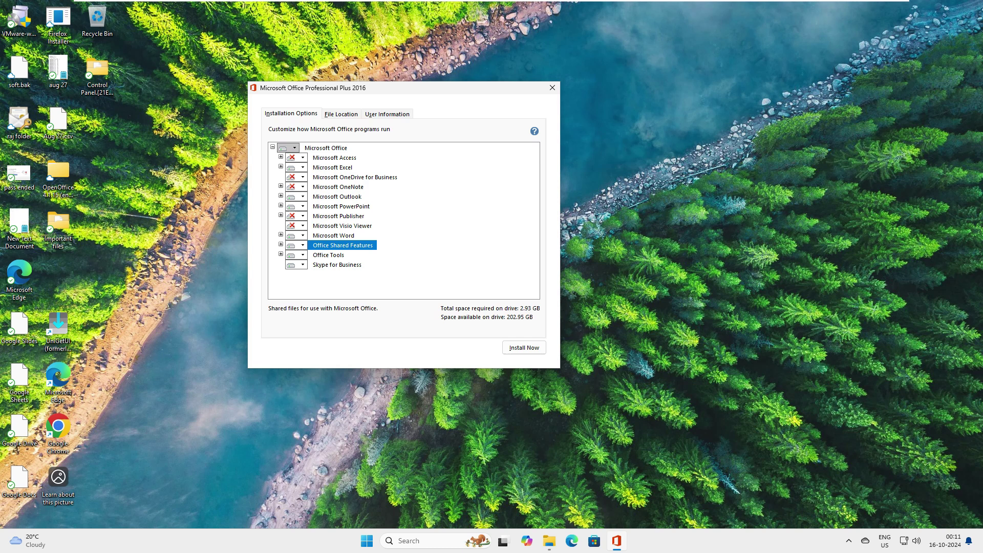
Step: Reapply Run all from My Computer to Office Shared Features and to Office Tools
key(space)
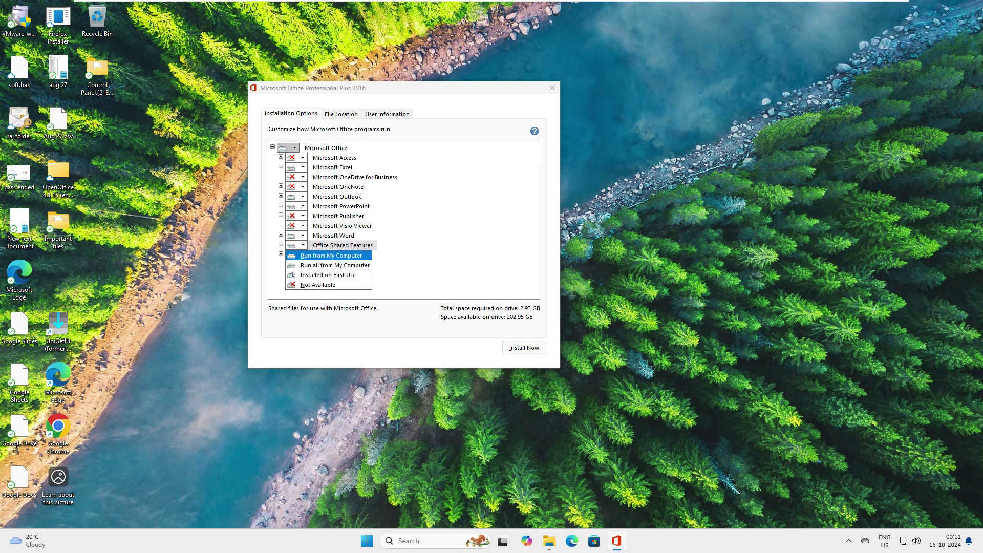
click(335, 265)
click(335, 265)
click(302, 245)
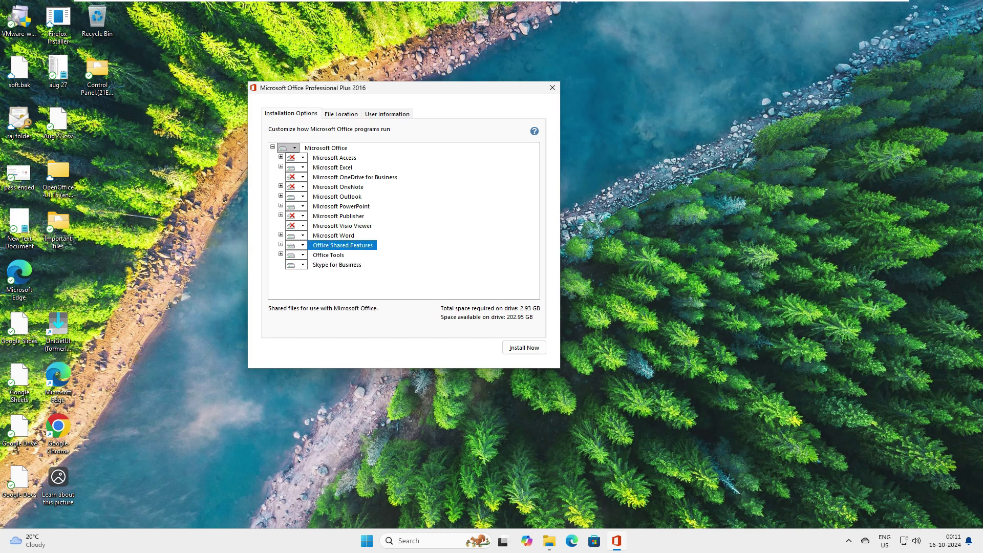
key(Return)
key(Down)
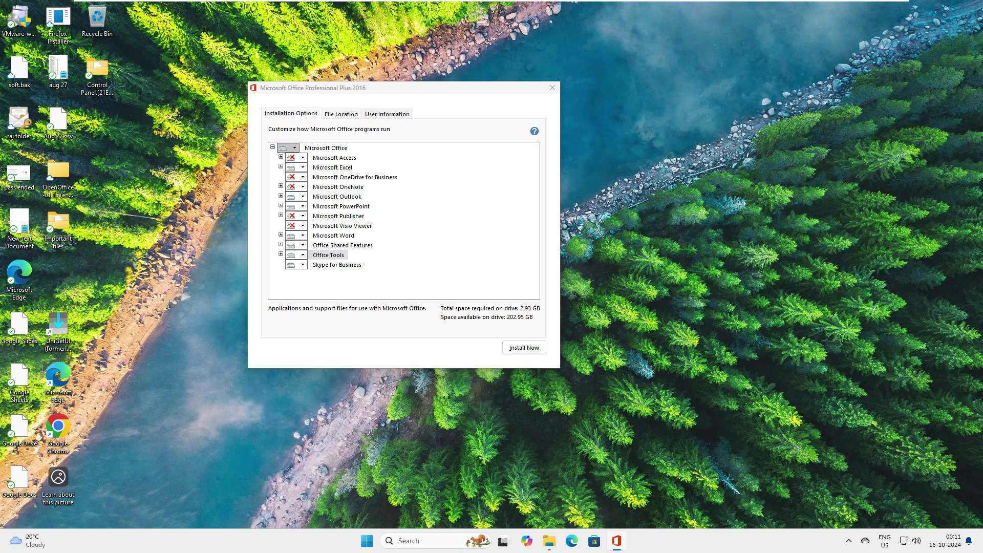
key(space)
key(Down)
key(Return)
Step: Exclude Skype for Business from the installation by setting it to Not Available
key(Down)
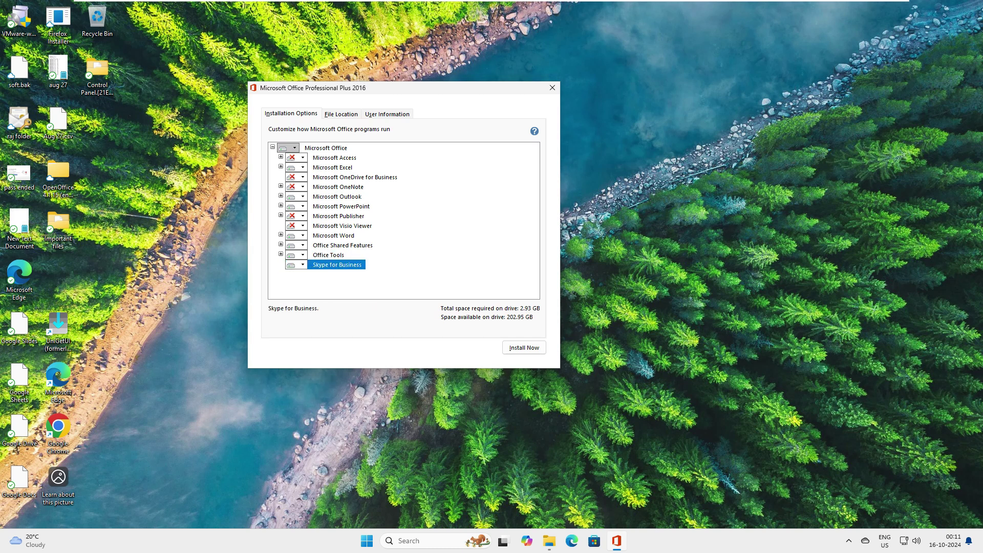
key(space)
key(Down)
key(Down)
key(Return)
Step: Examine the file location settings, highlighting the installation path and its drive letter
click(341, 115)
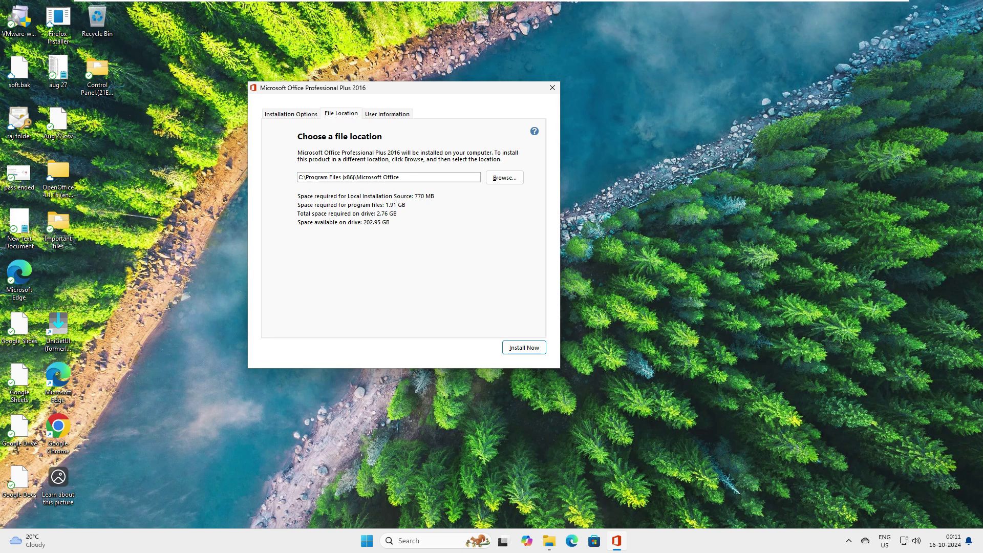
key(Tab)
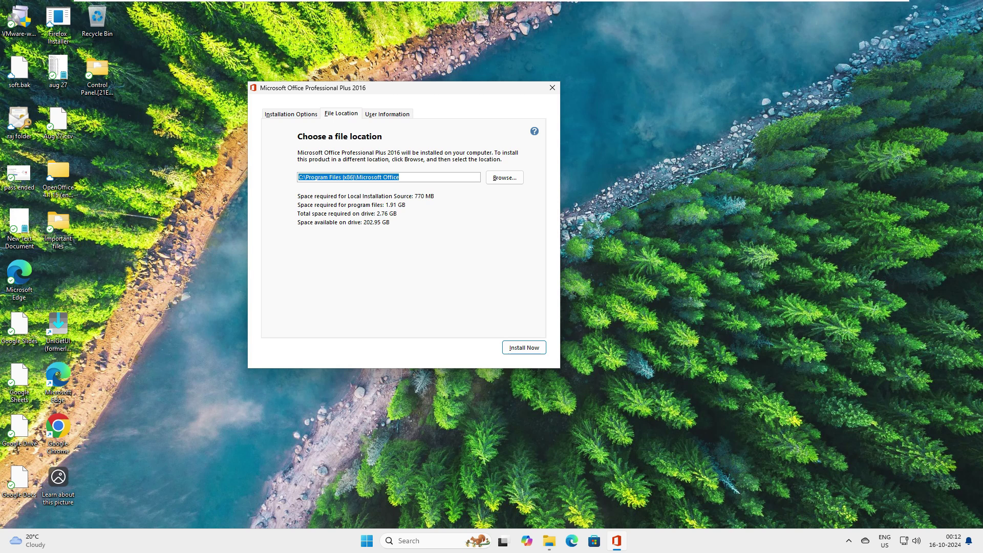
drag(304, 177, 298, 177)
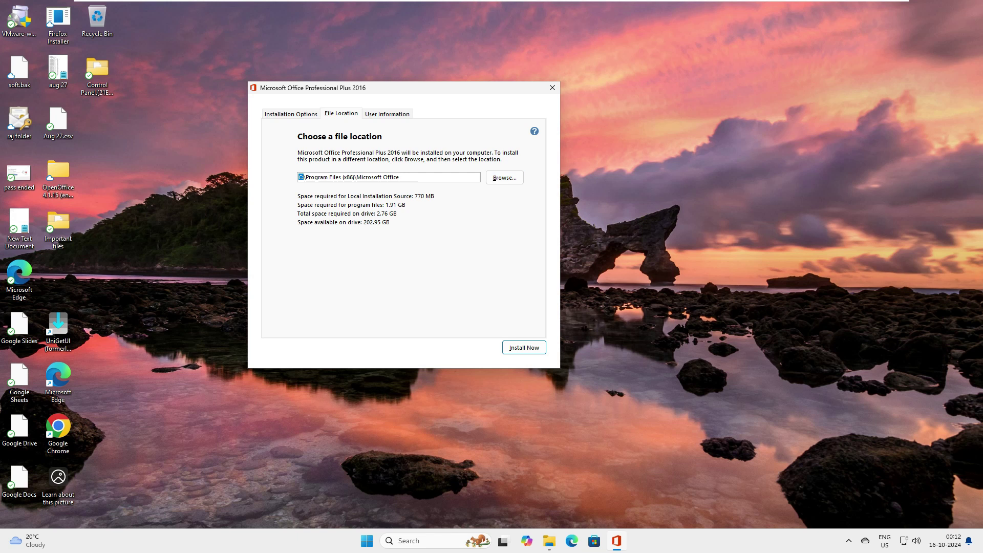
Step: Look over the full name, initials and organization fields in the user information, and return to the installation options
click(387, 114)
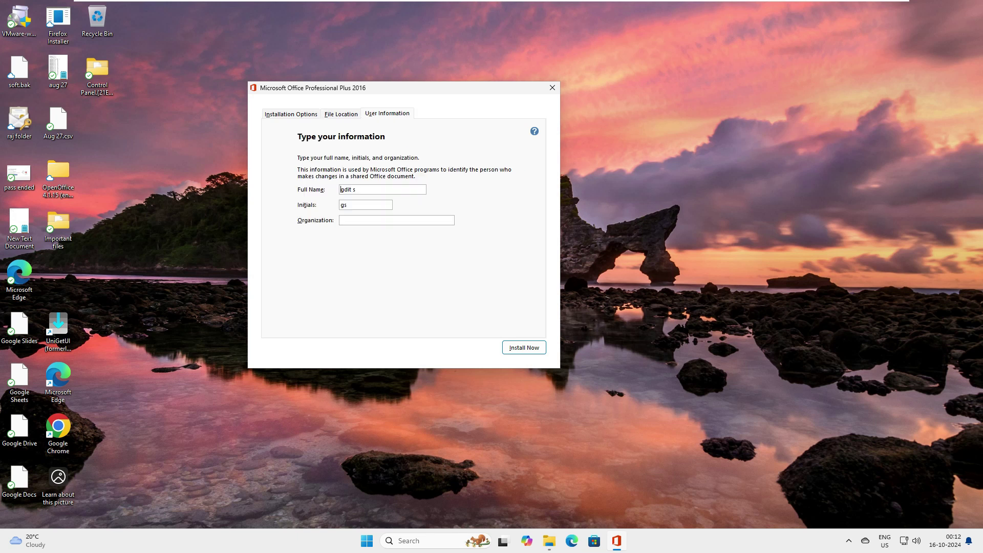
key(ctrl+a)
click(379, 220)
key(Tab)
key(Tab)
key(ctrl+shift+Tab)
key(ctrl+shift+Tab)
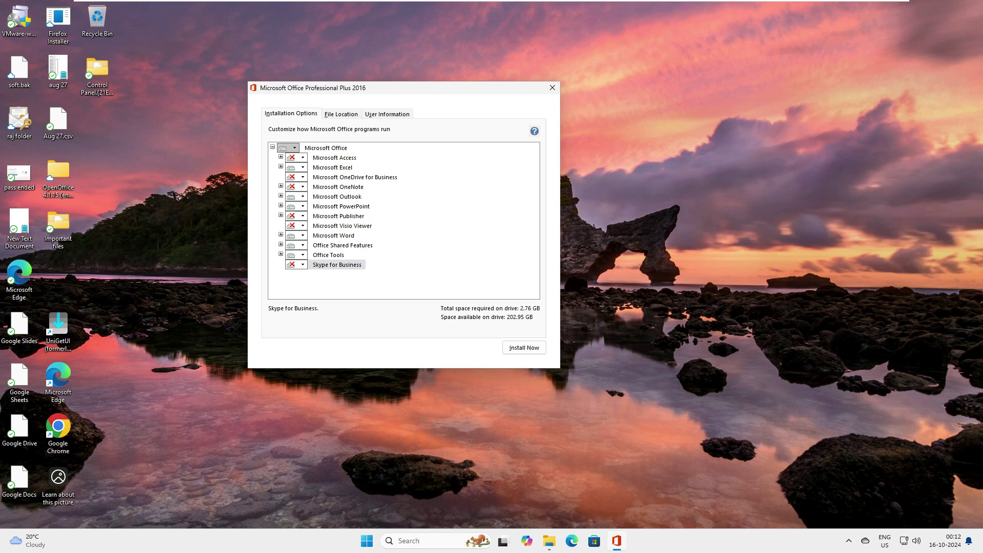
Step: Install Office with the chosen options and close the installer once the installation has finished
click(523, 348)
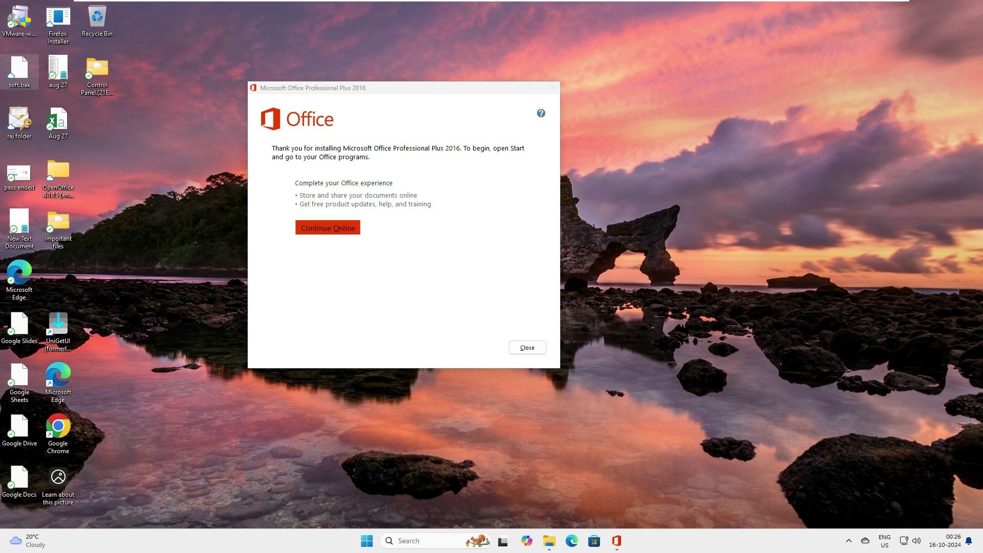
click(527, 347)
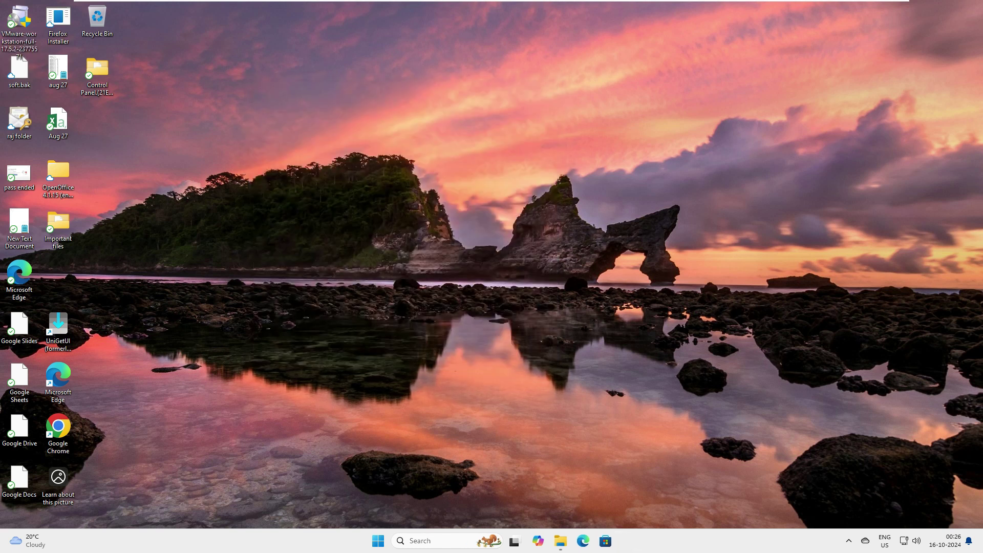
Step: Look over the recently added Office programs in the Windows Start menu
click(378, 540)
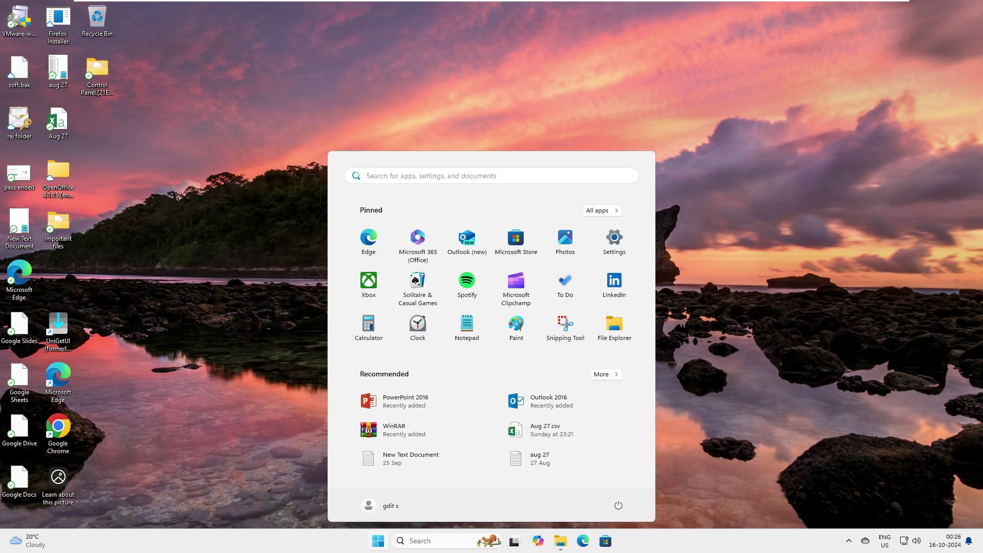
key(Escape)
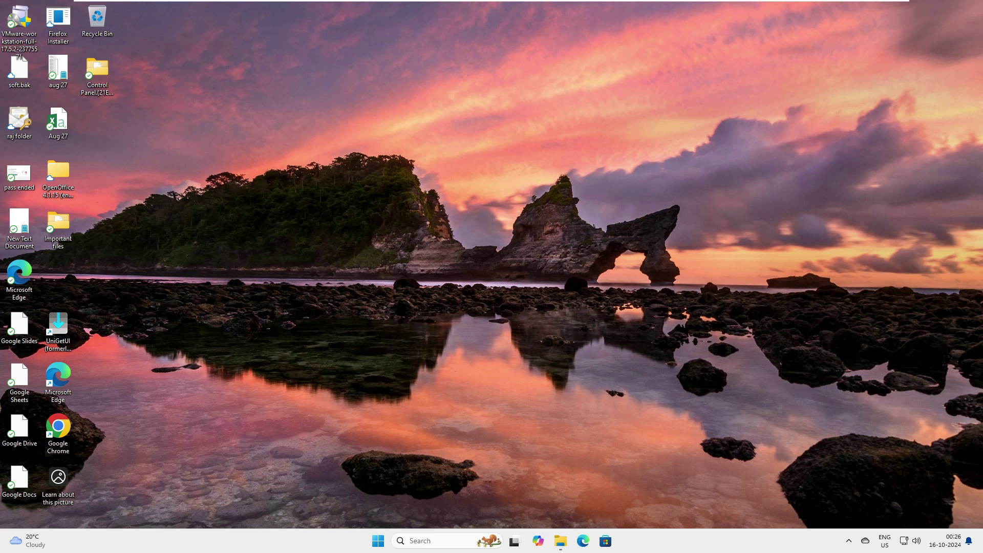
click(377, 541)
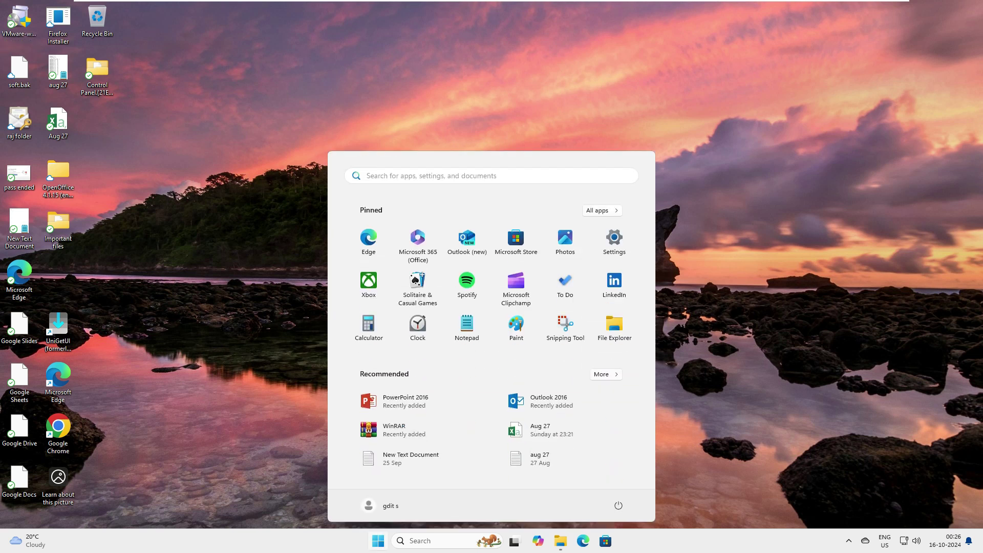
Step: Search Windows for Word 2016, launch it and create a blank document
click(411, 540)
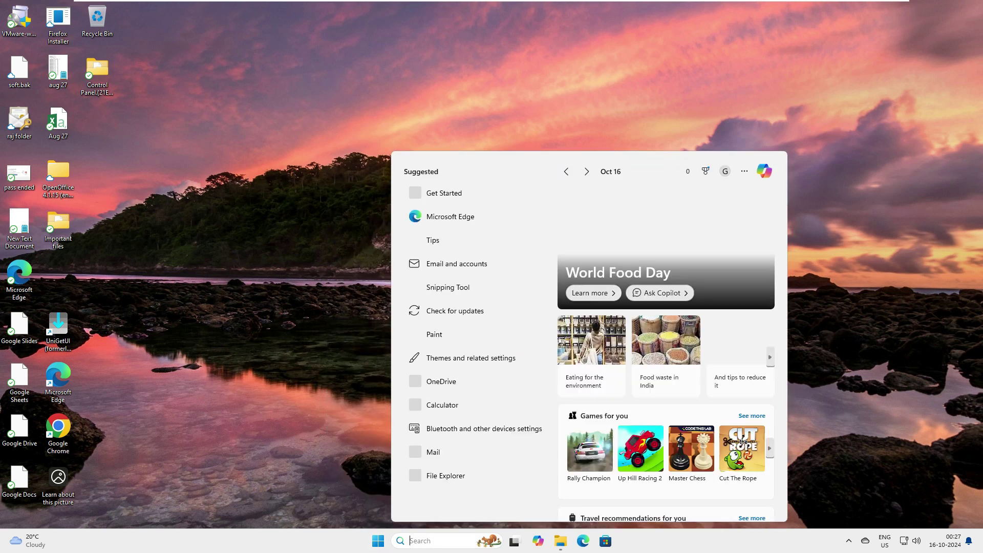
text(wo)
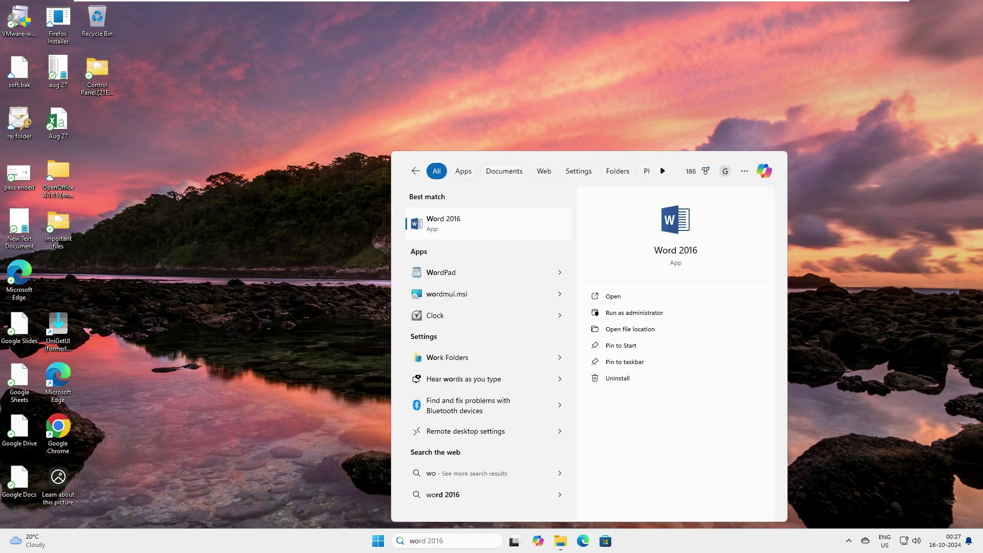
key(Return)
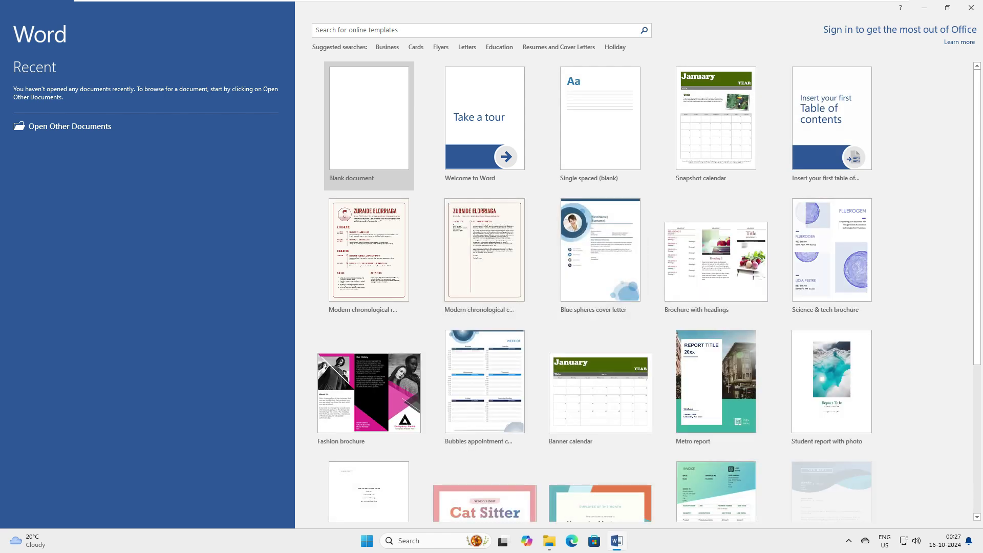
key(Return)
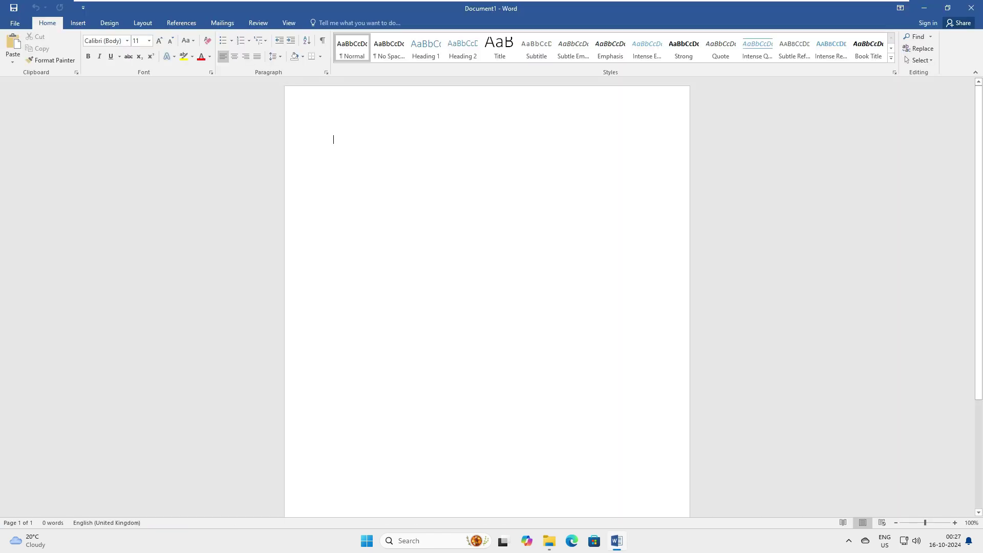
Step: Examine the files on This PC available for opening and the Save As dialog for Documents, and return to the blank document without saving
key(ctrl+o)
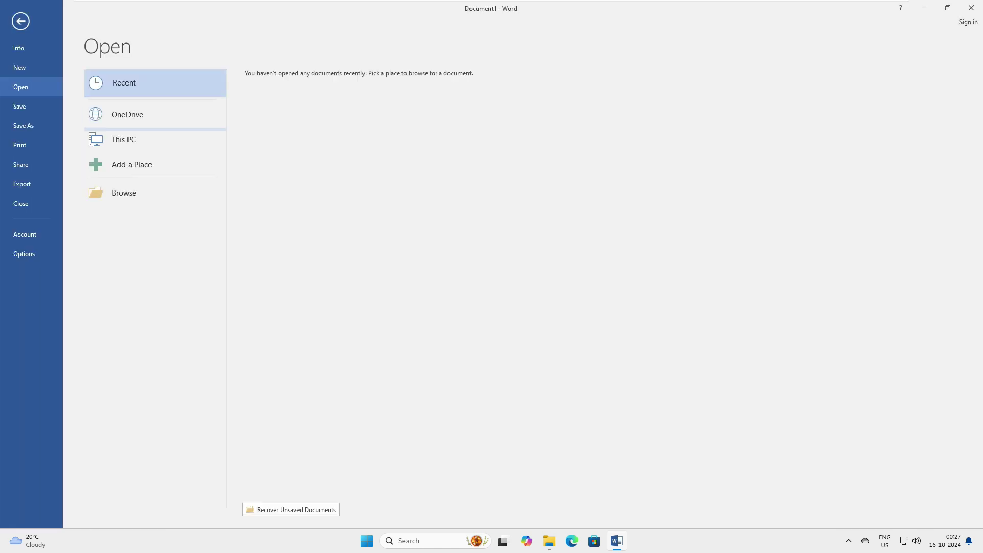
click(155, 140)
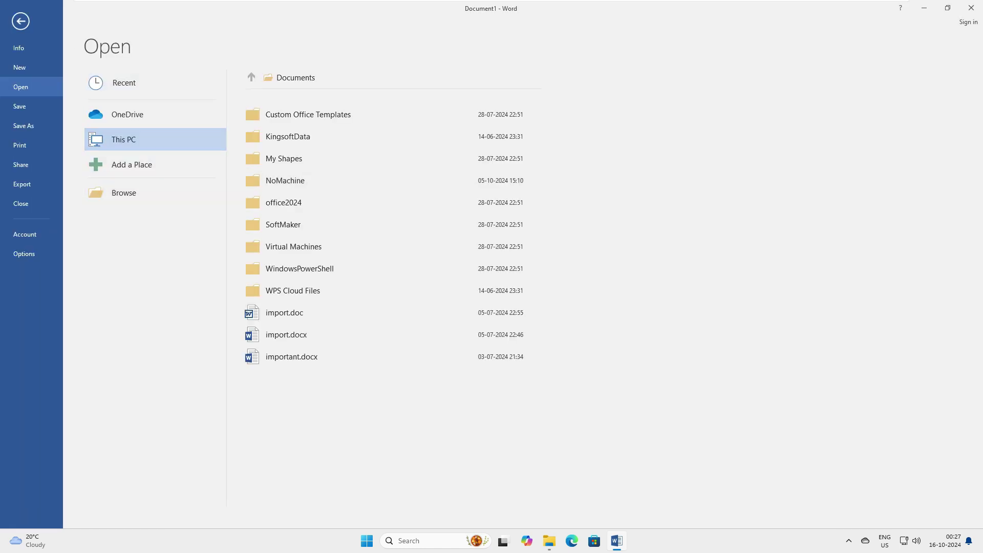
click(23, 126)
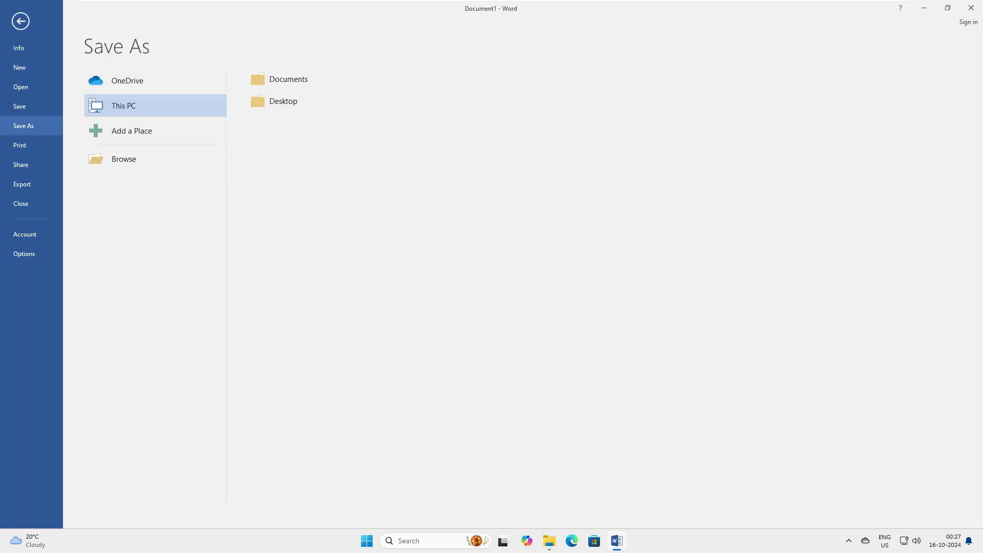
click(289, 79)
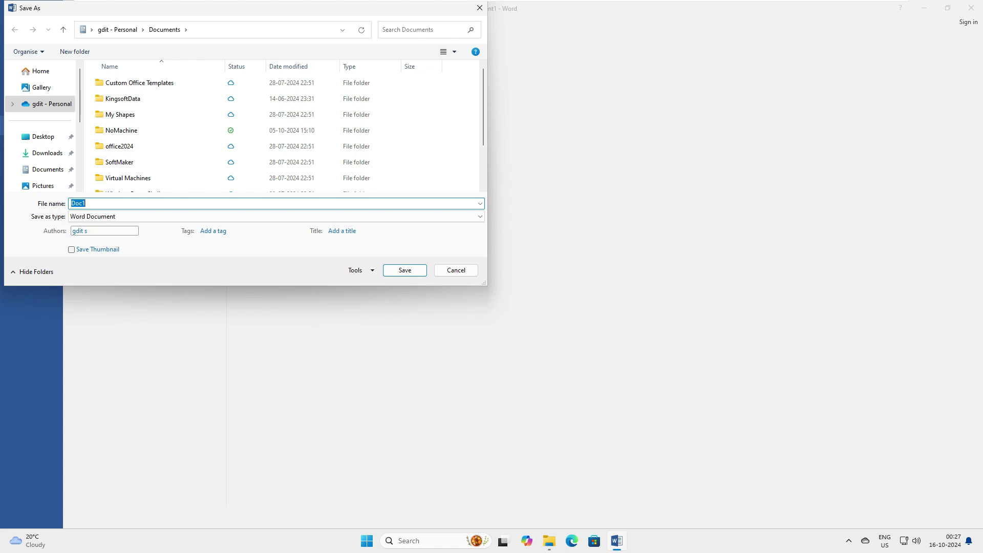
click(105, 231)
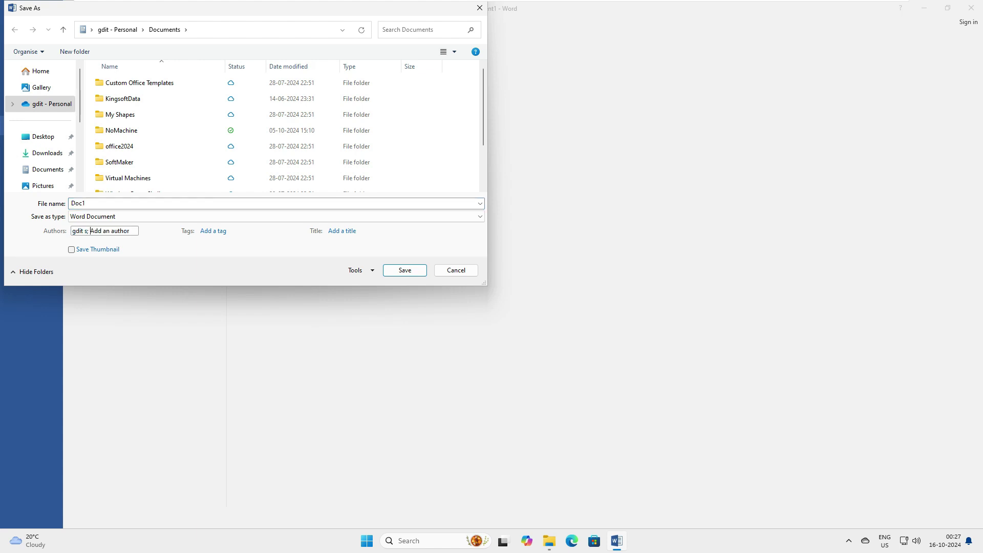
click(456, 269)
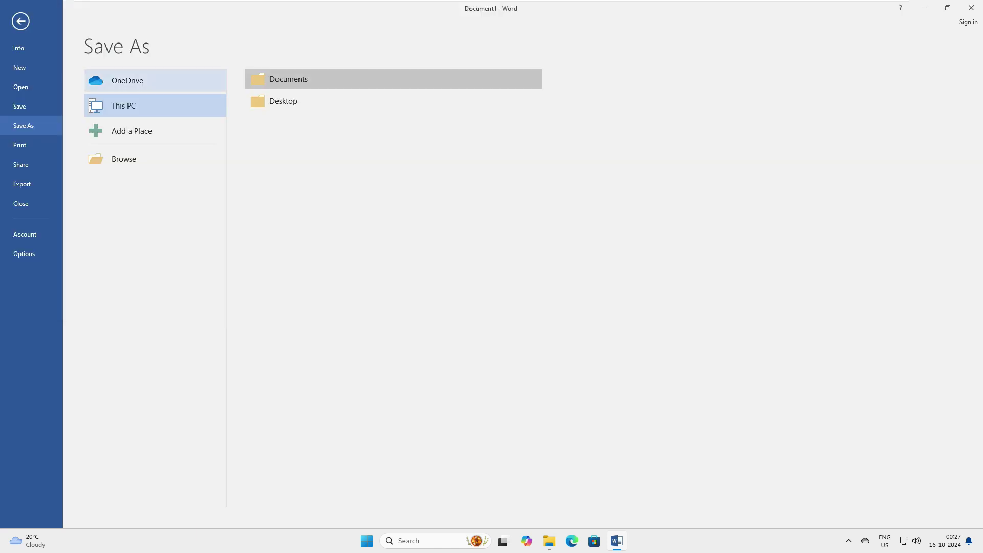
key(Escape)
click(15, 23)
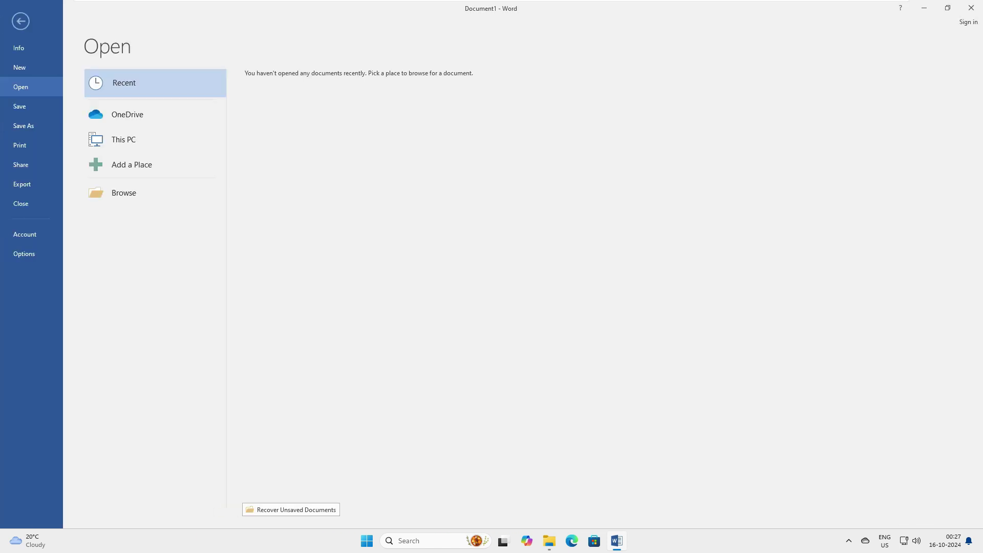
click(21, 21)
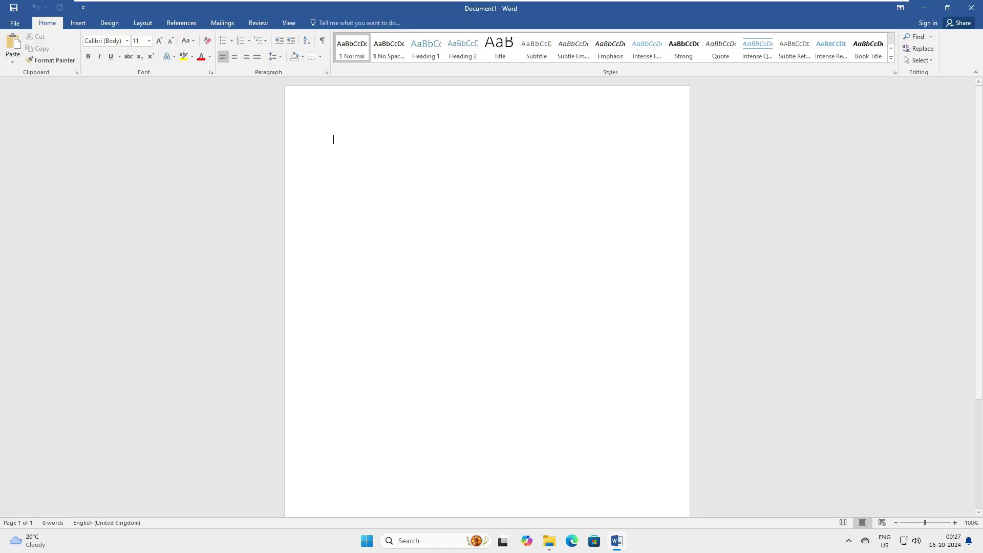
click(14, 23)
click(25, 235)
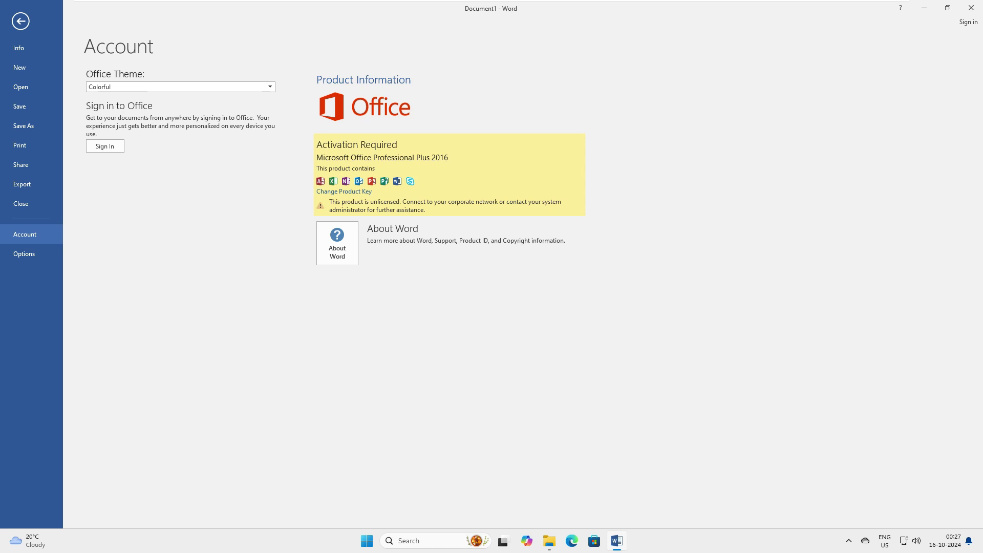
click(344, 191)
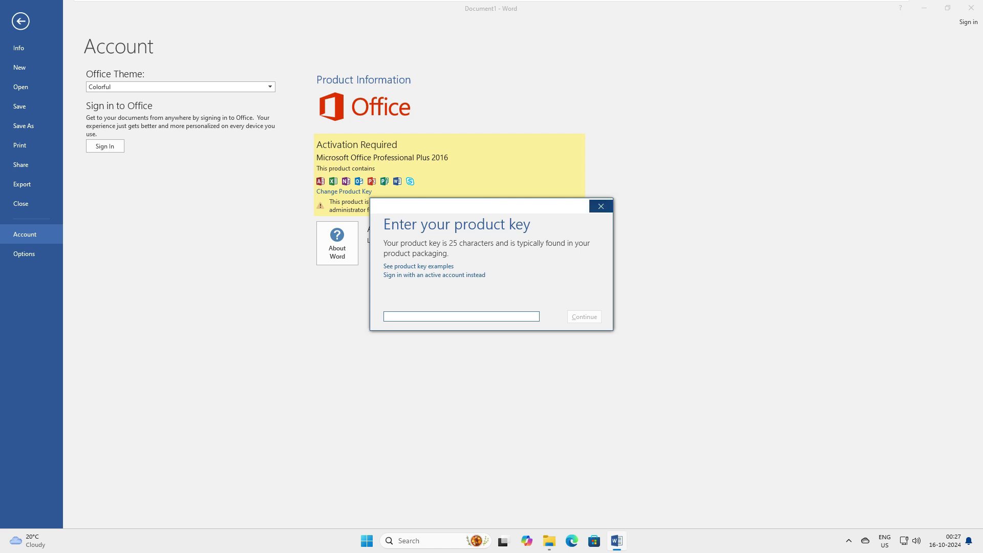
click(600, 206)
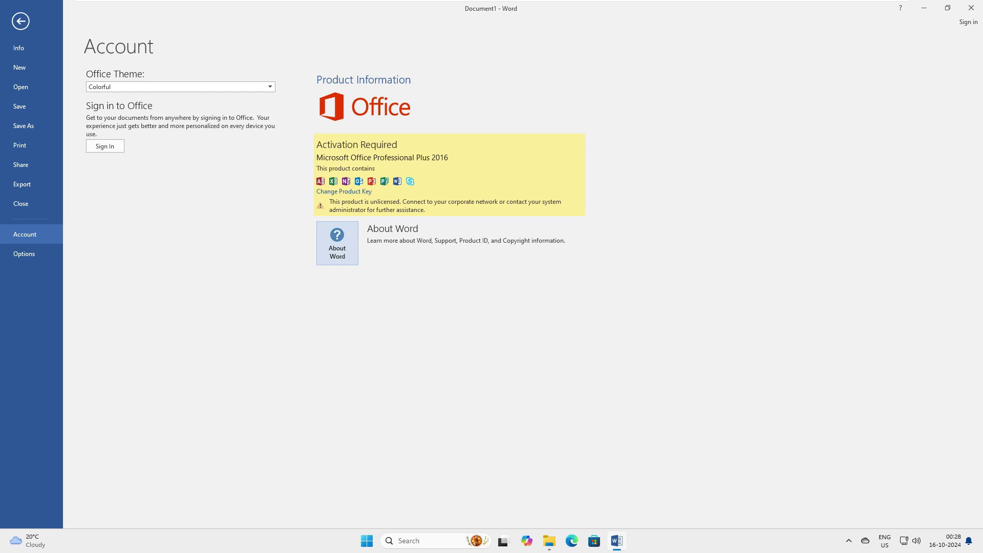
click(971, 8)
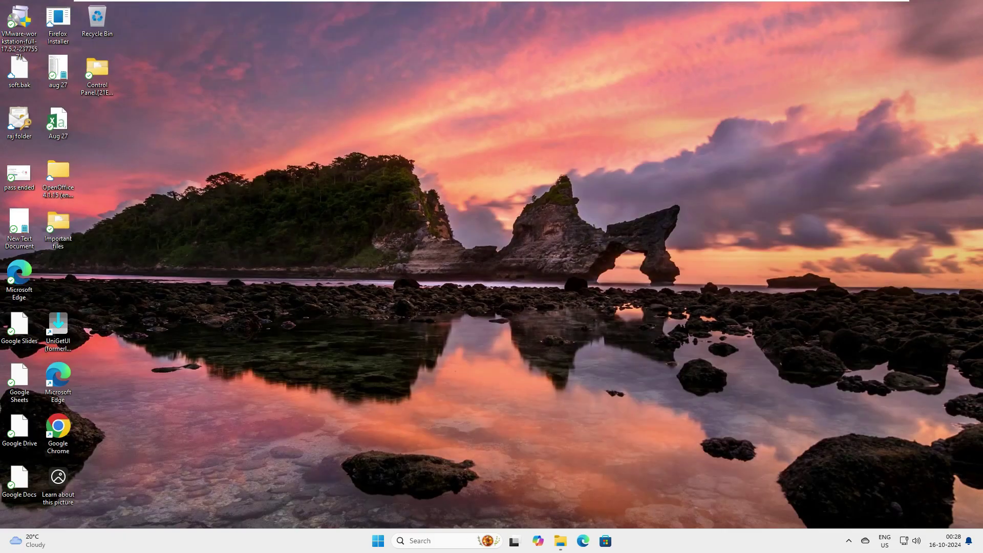
Step: Search Windows for Excel 2016, launch it with a blank workbook and select cell K2
click(435, 541)
text(excel)
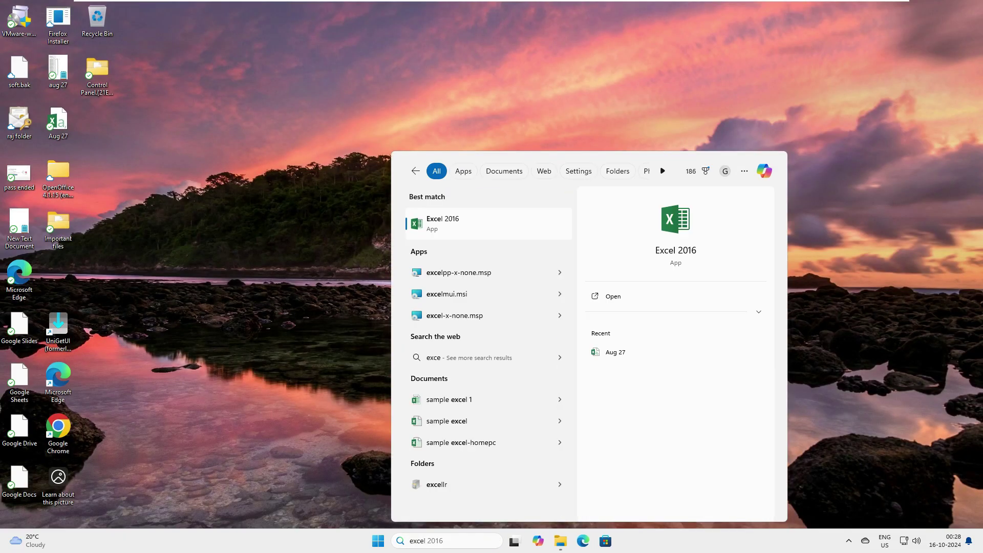
key(Return)
key(Return)
click(357, 126)
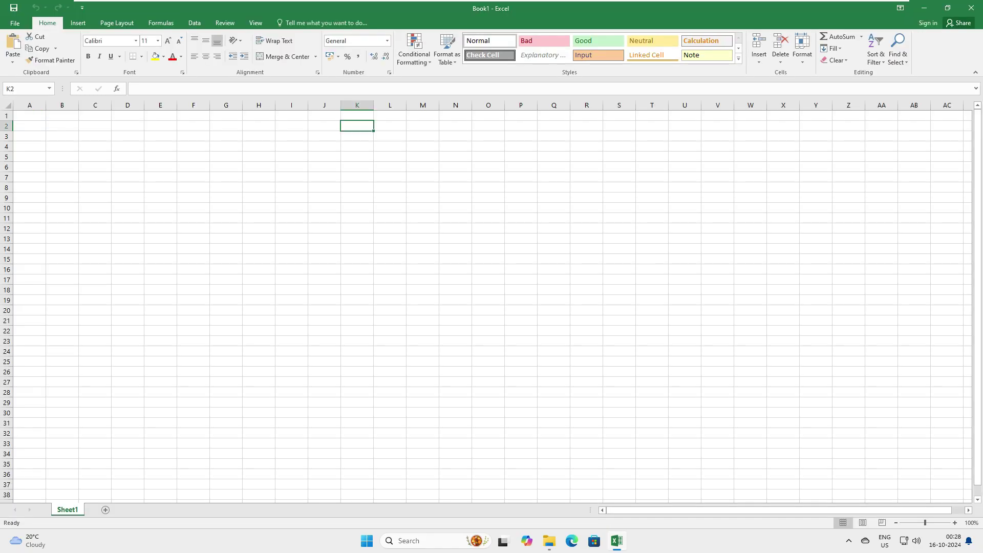
key(ctrl+o)
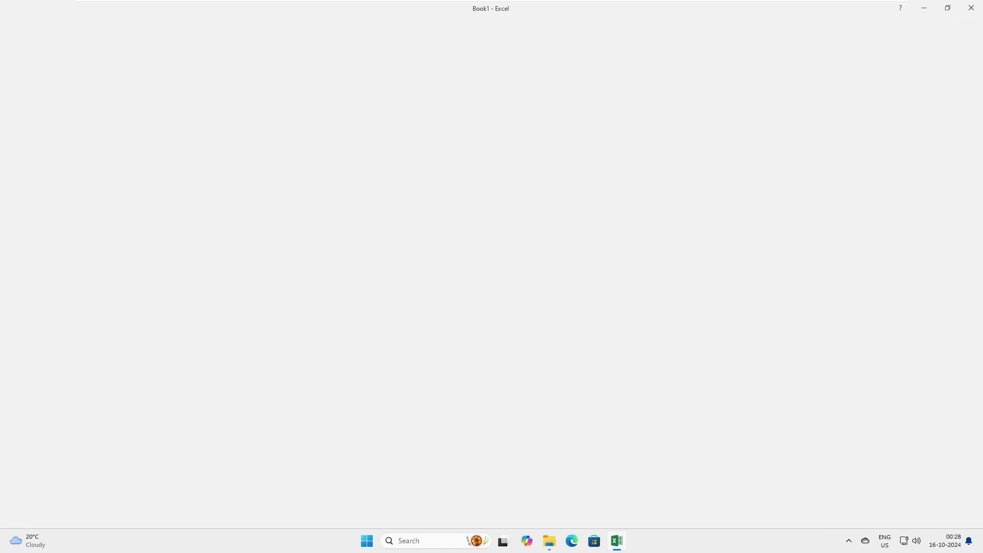
click(24, 253)
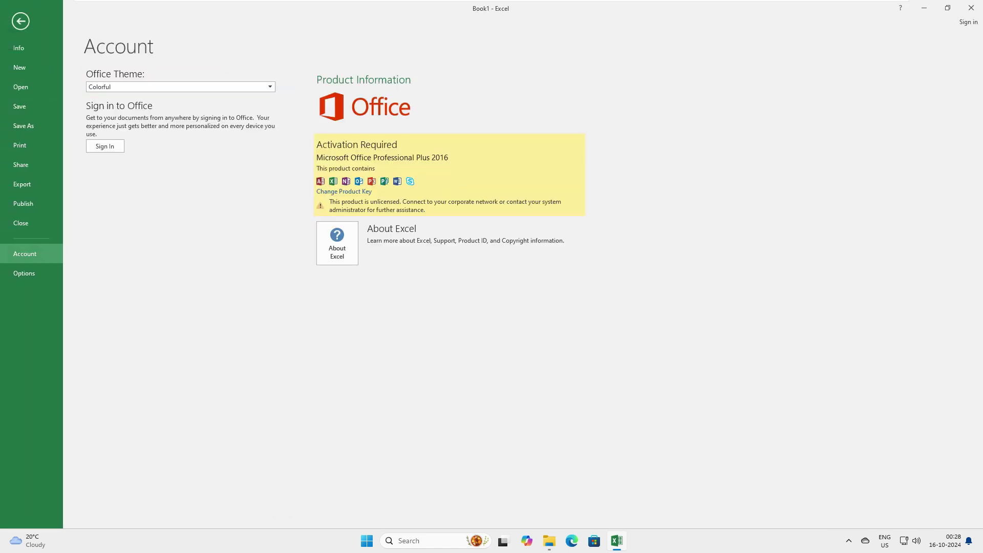
click(21, 21)
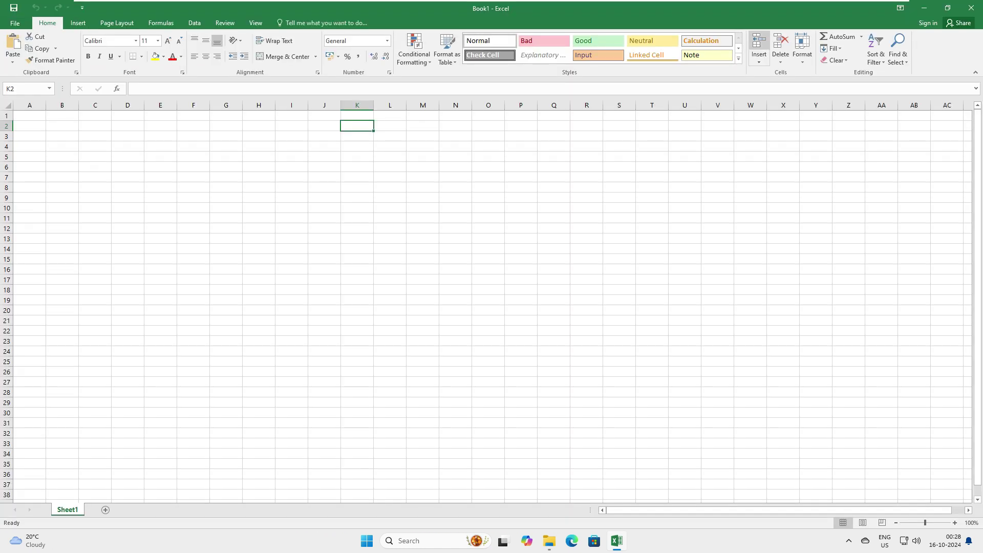
click(971, 7)
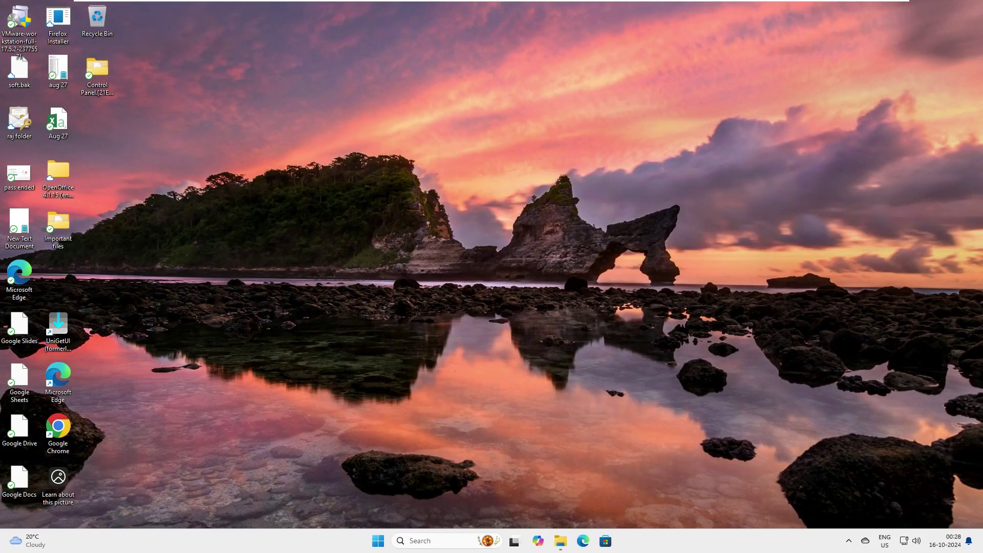
Step: Refresh the desktop, search Windows for PowerPoint 2016 and launch it
right_click(435, 124)
click(461, 168)
click(420, 541)
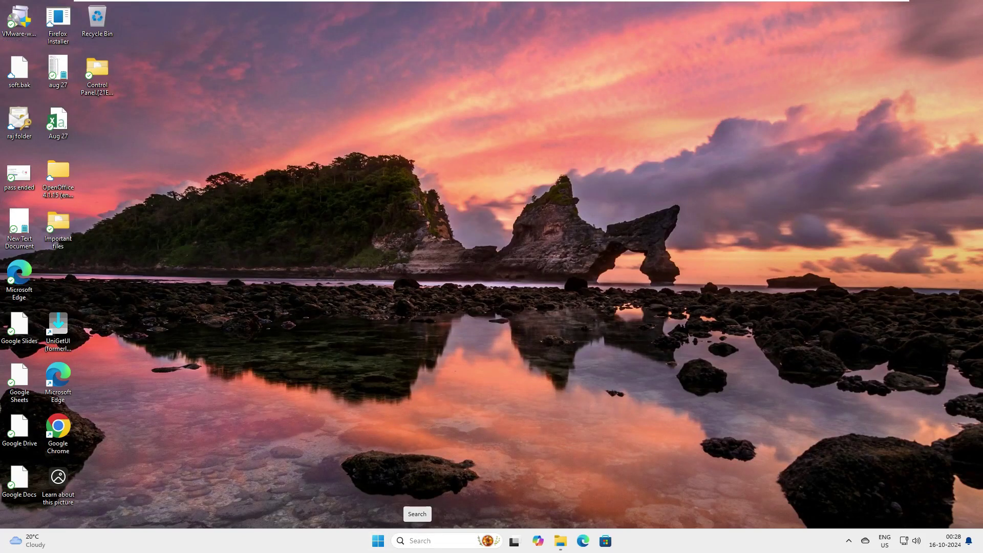
text(power)
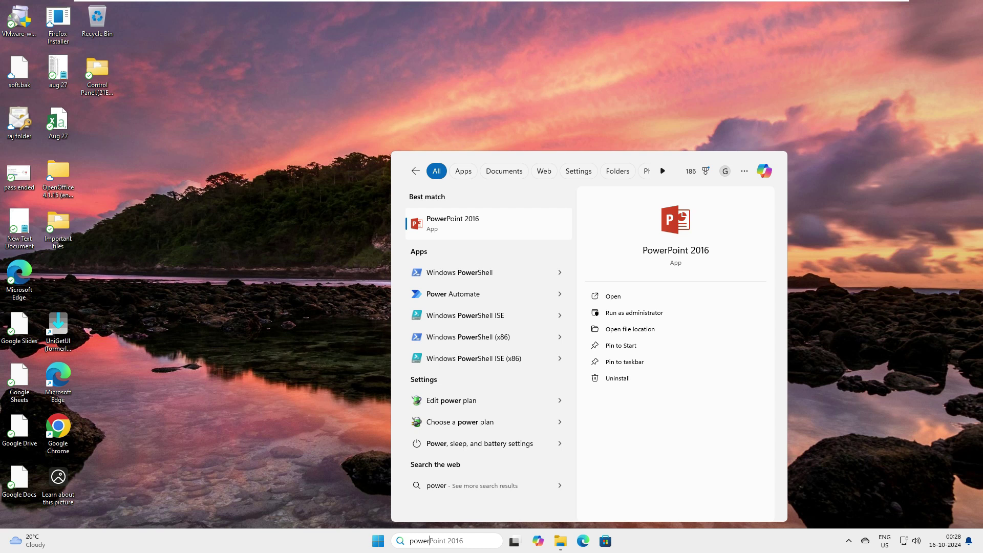
key(Return)
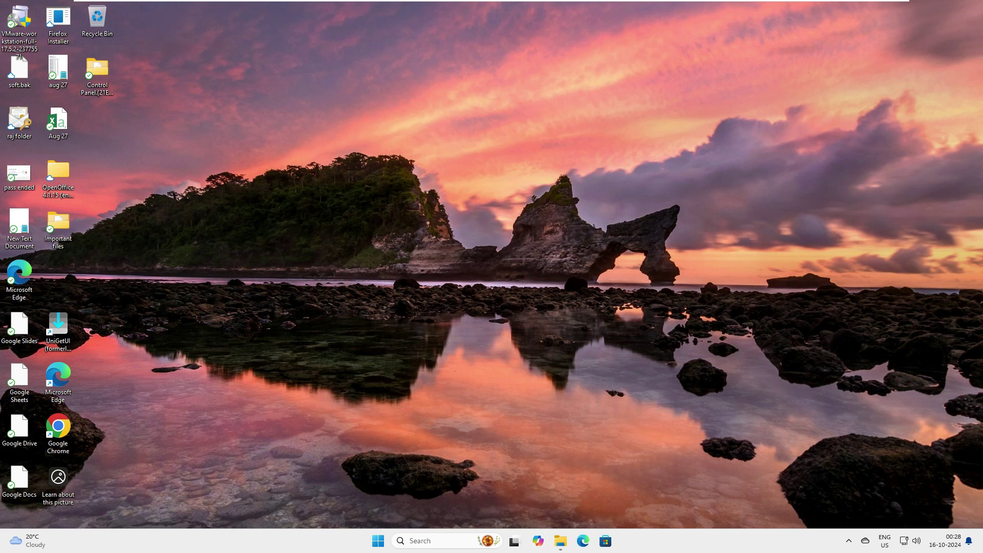
Step: Run the Office setup from the 32 bit folder again and continue with Add or Remove Features
click(561, 541)
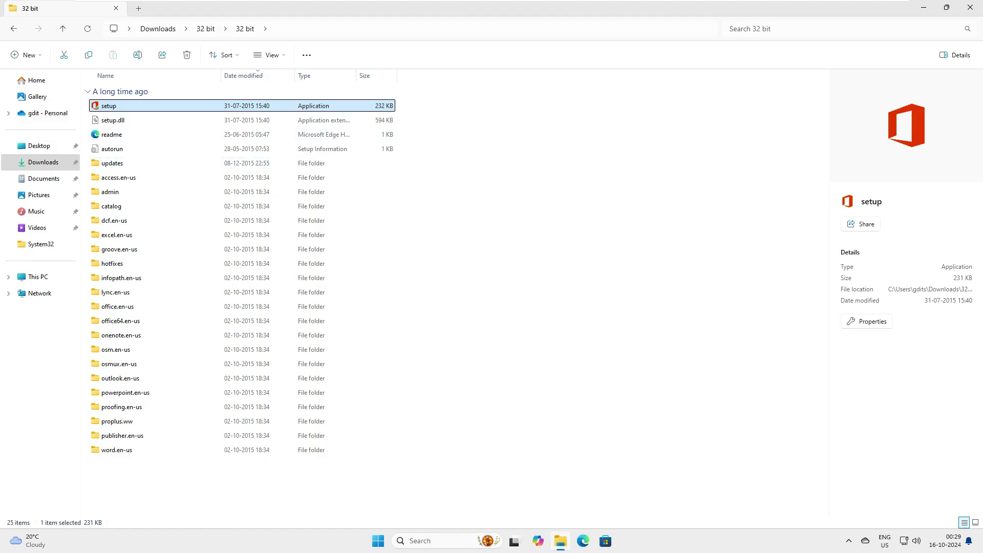
key(alt+y)
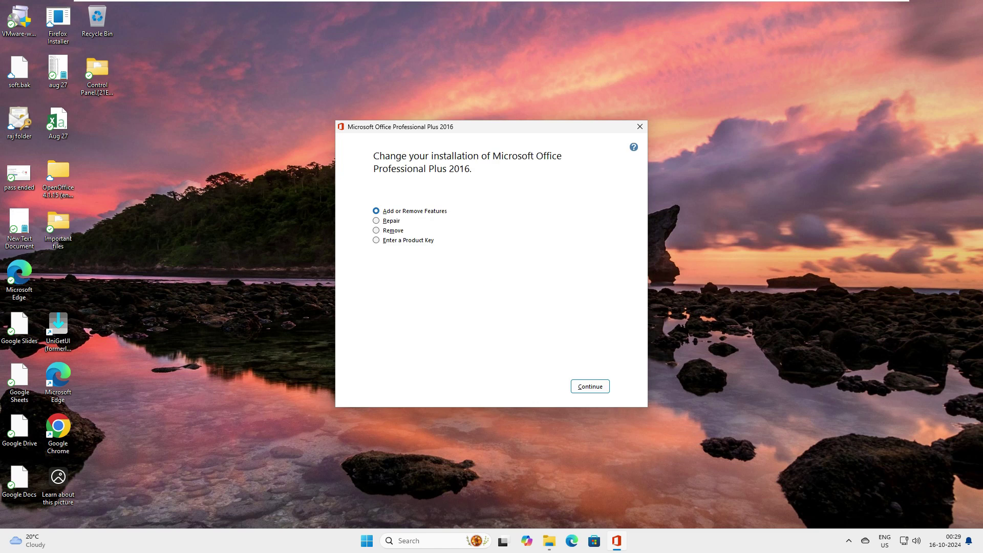
key(Return)
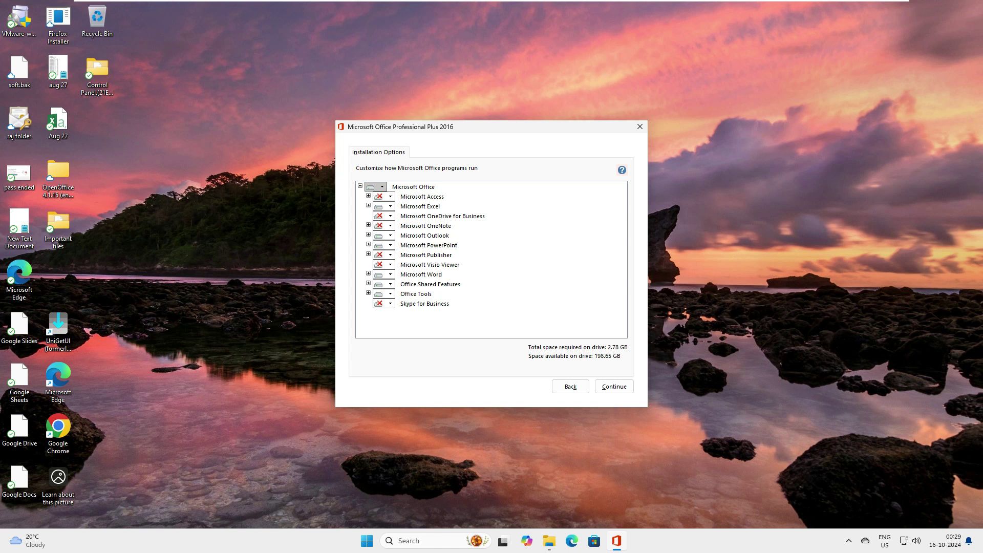
Step: Mark Microsoft Outlook as Not Available in the installation options, and set it back to Run all from My Computer
click(425, 235)
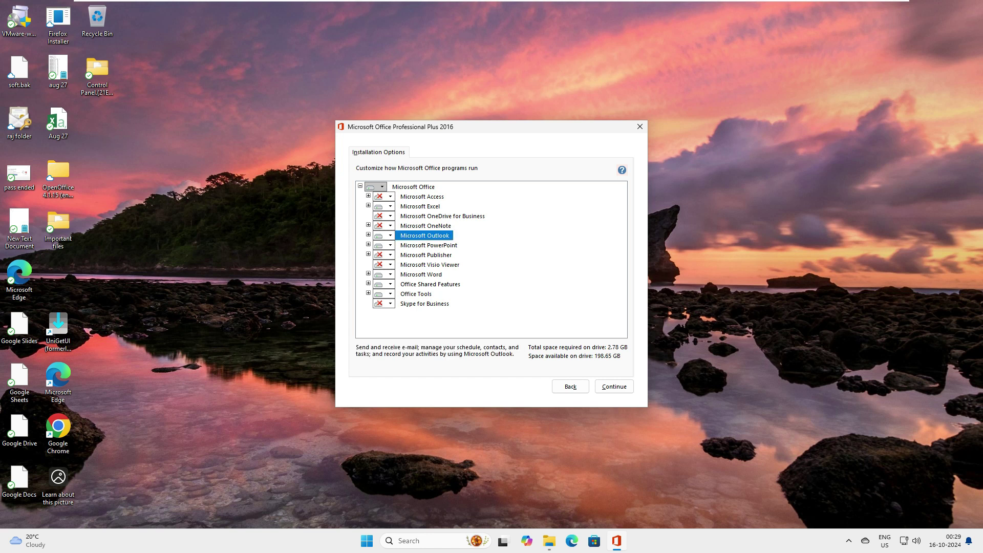
click(390, 235)
click(409, 276)
click(390, 235)
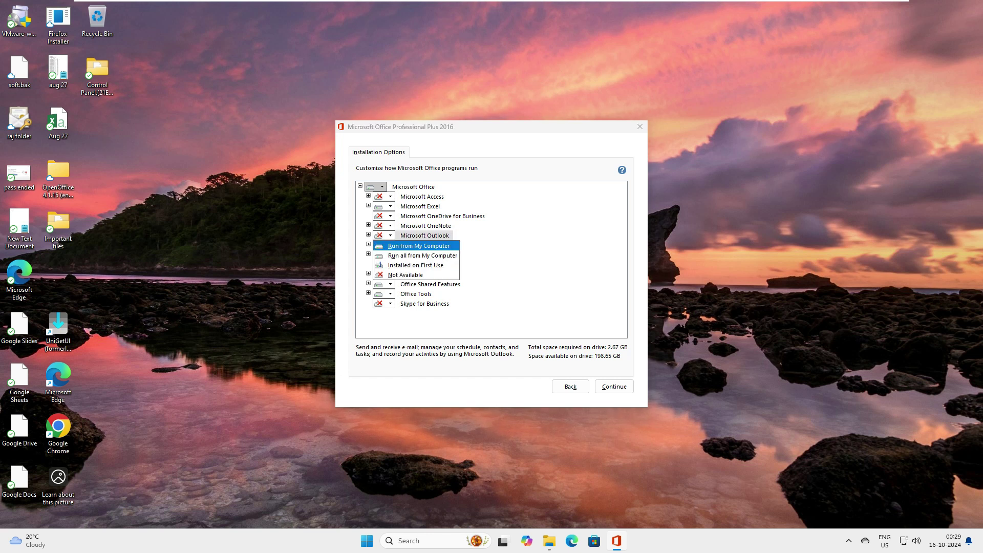
click(412, 255)
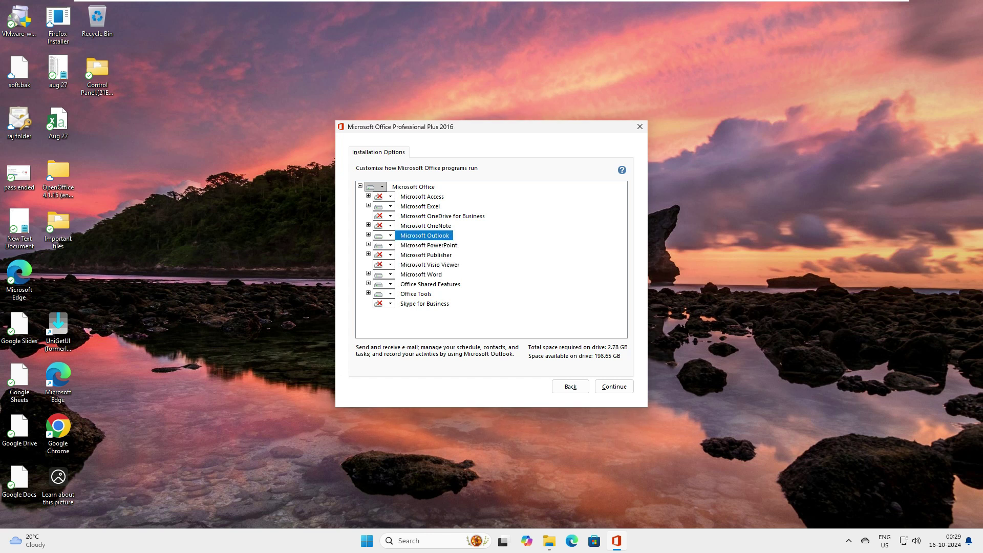
Step: Set Microsoft OneNote to run from the computer in the Office installation options
key(Up)
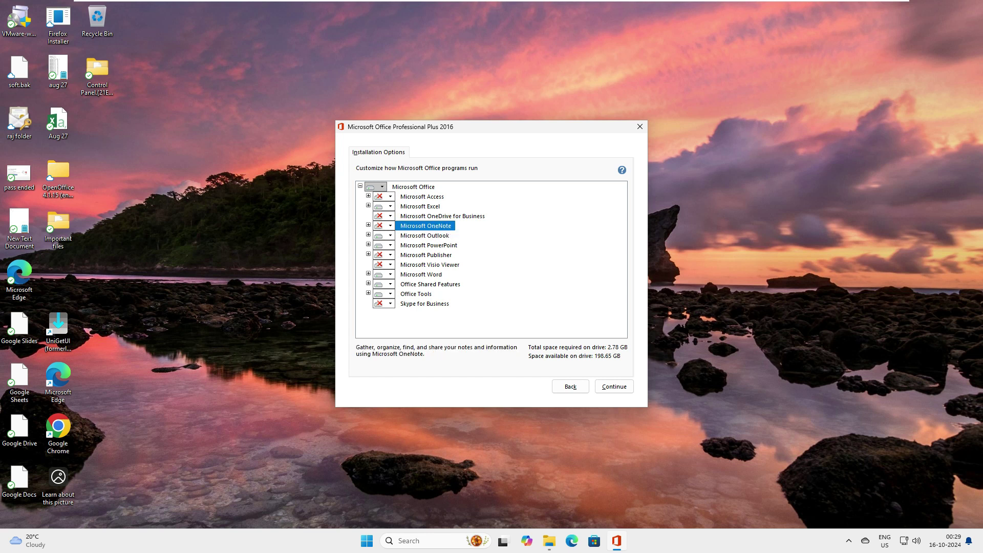
key(space)
key(Down)
key(Return)
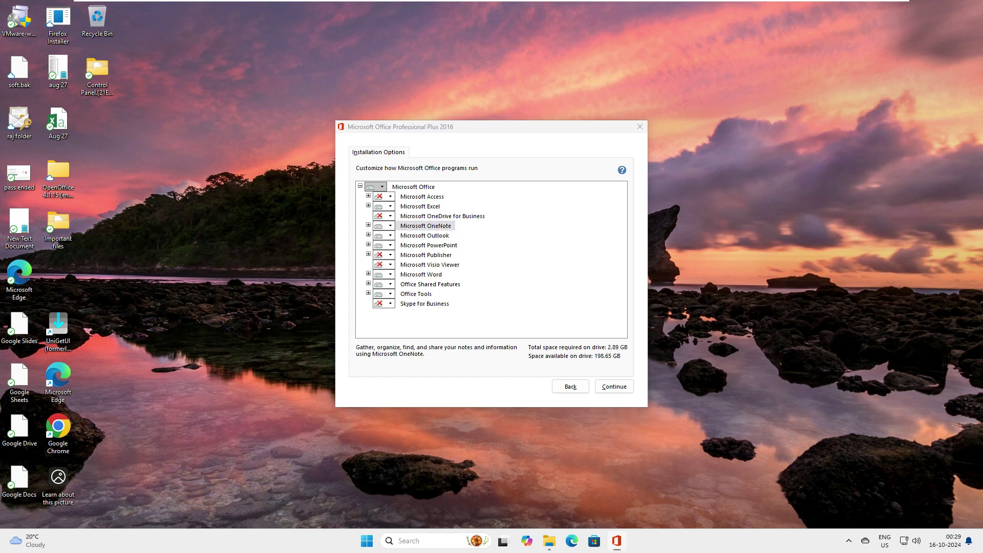
Step: Search Windows for OneNote to check whether it is already installed, and return to the Office setup
key(super+s)
text(oneno)
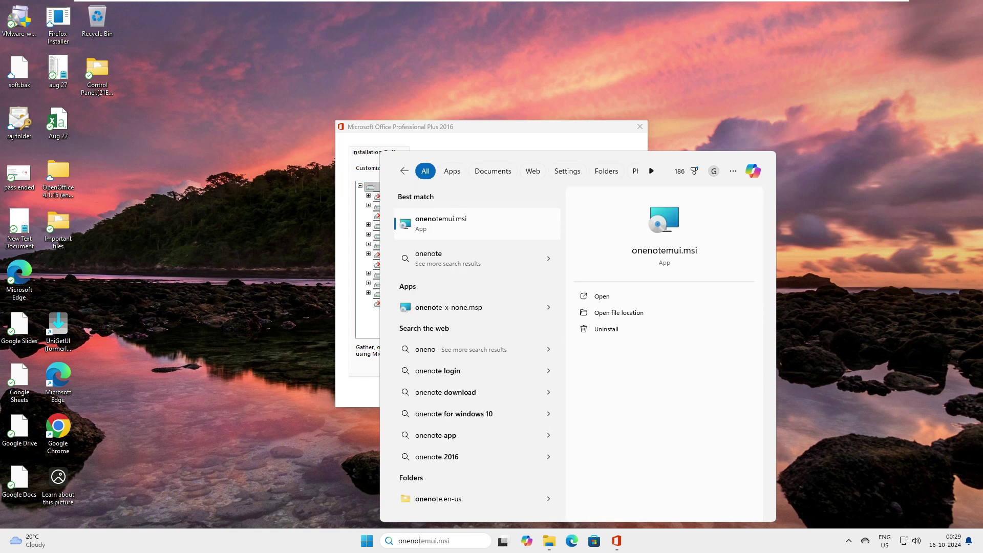
key(Escape)
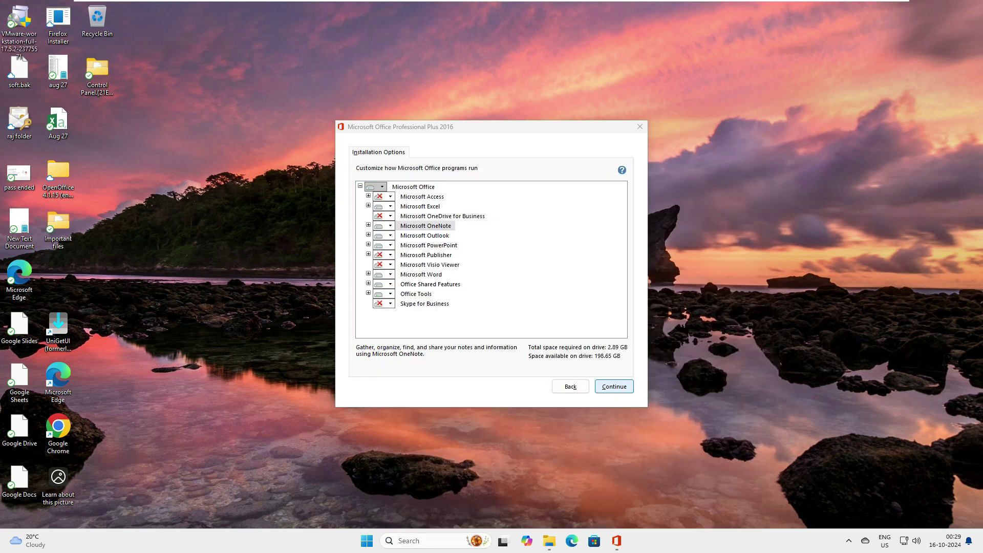
Step: Apply the feature changes, close the finished Office setup and decline the system reboot
click(614, 387)
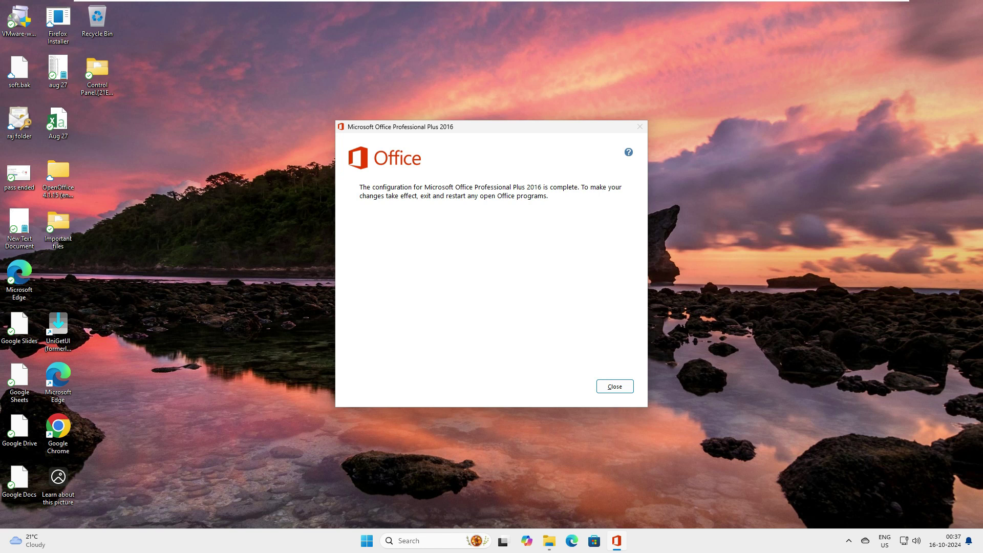
click(615, 386)
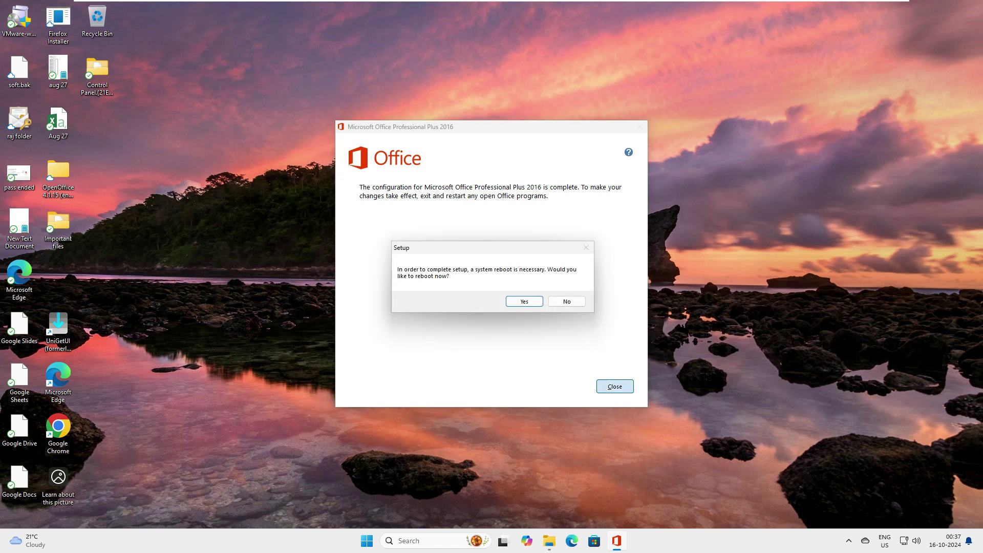
key(Tab)
key(Return)
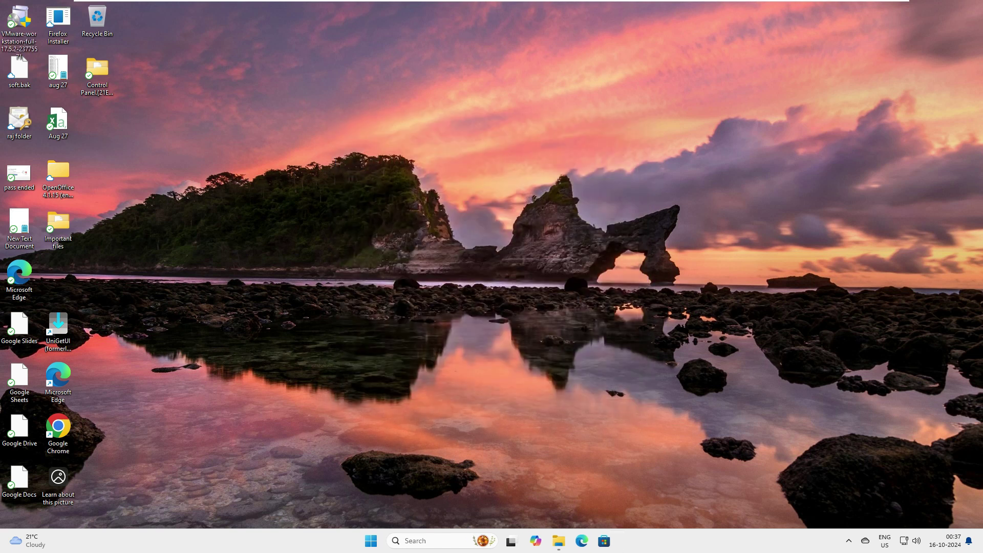
Step: Search Windows for OneNote 2016
key(super+s)
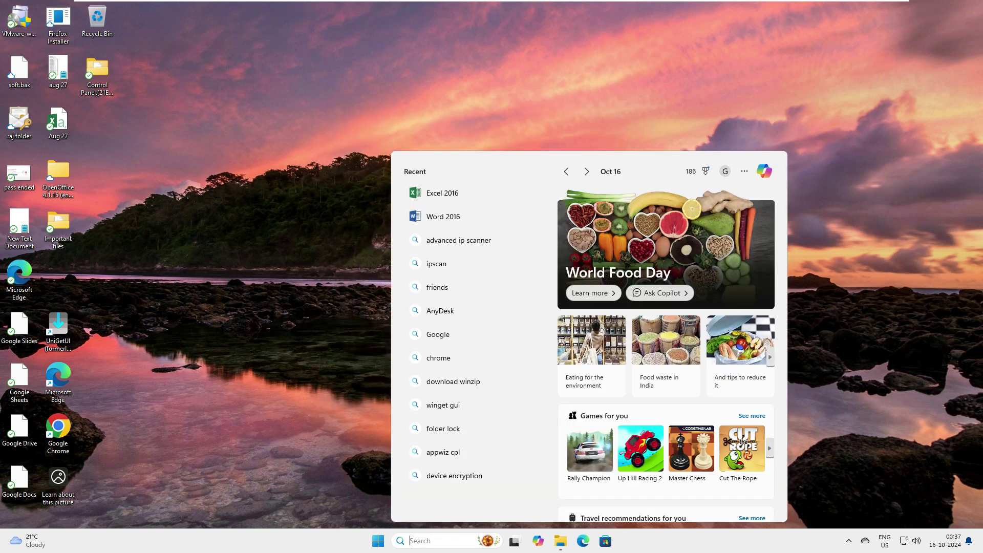
text(one)
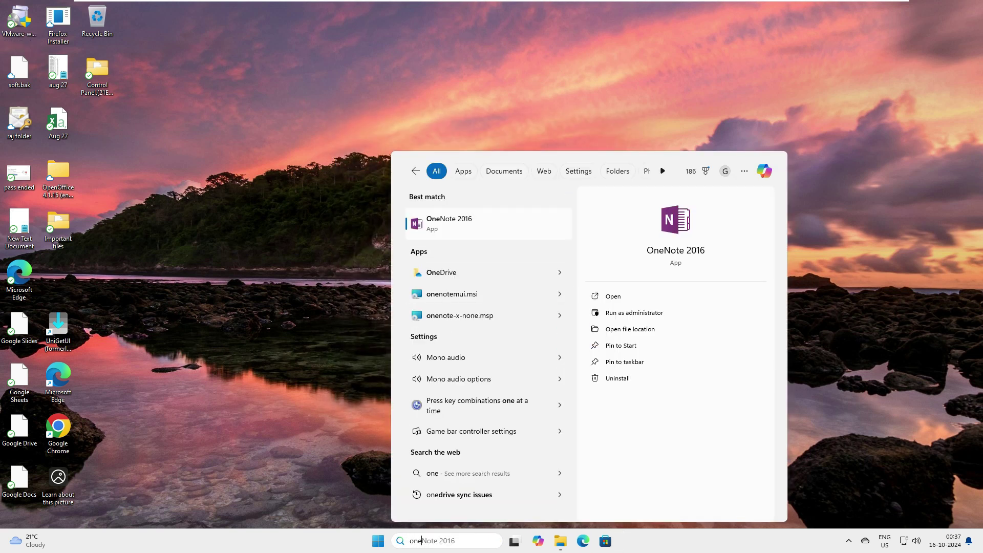